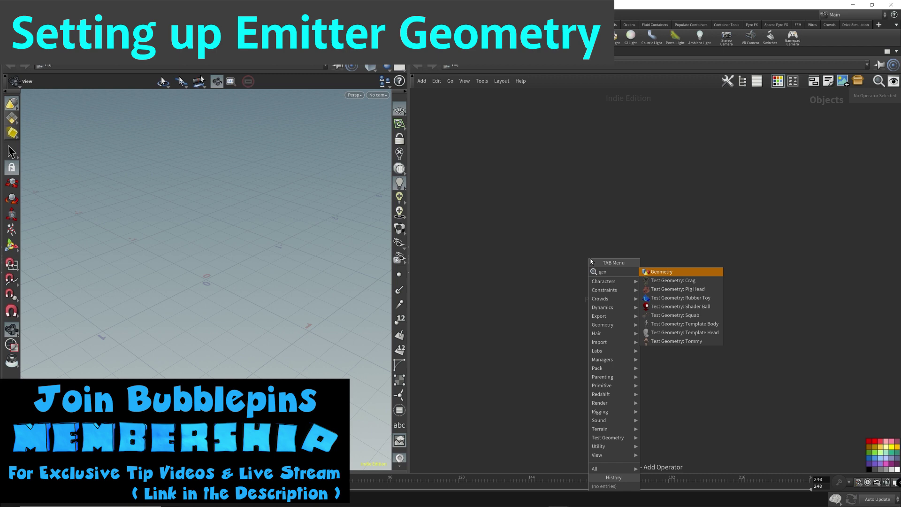
# Create a Geometry object in the enlarged network area and enter its network.
pyautogui.press('Return')
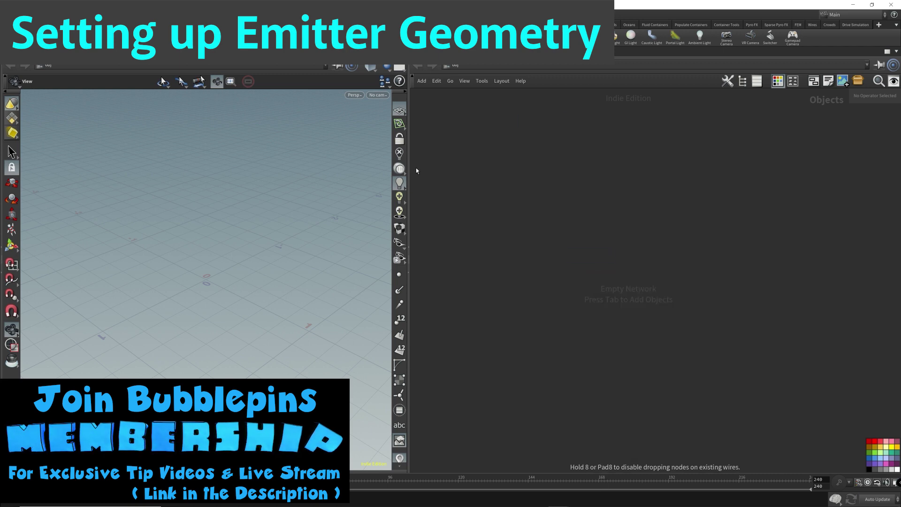
pyautogui.click(530, 201)
pyautogui.moveTo(409, 173); pyautogui.dragTo(315, 172)
pyautogui.doubleClick(514, 207)
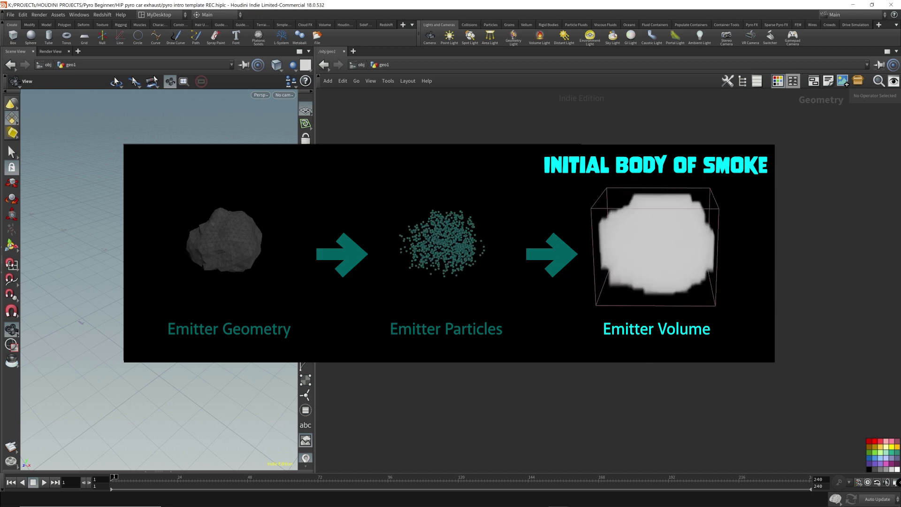
# Add a Sphere node to the geometry network.
pyautogui.press('Tab')
pyautogui.write('sphere')
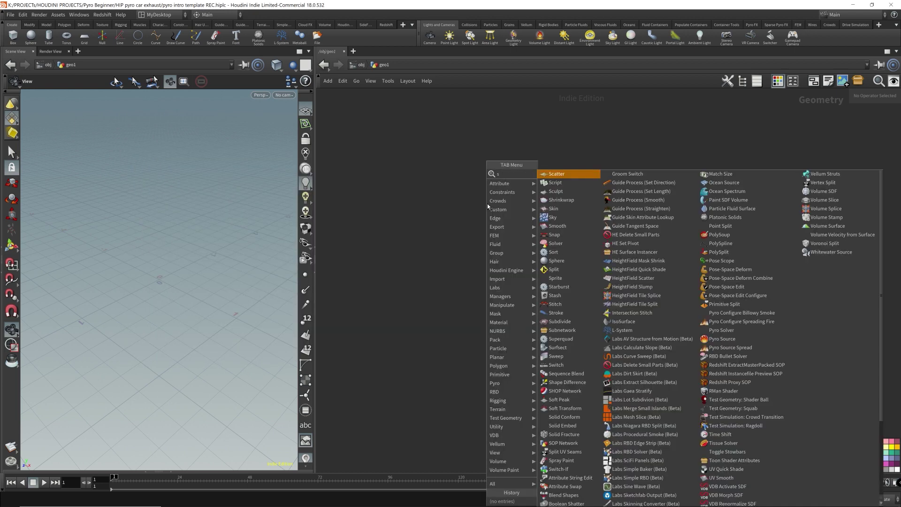
pyautogui.press('Return')
pyautogui.click(491, 196)
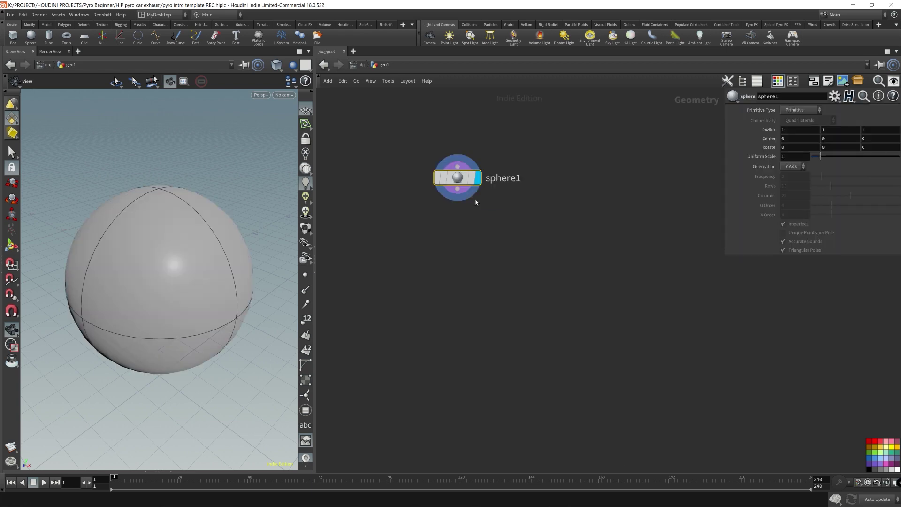
# Set the sphere's primitive type to Polygon and its frequency to 7.
pyautogui.click(792, 111)
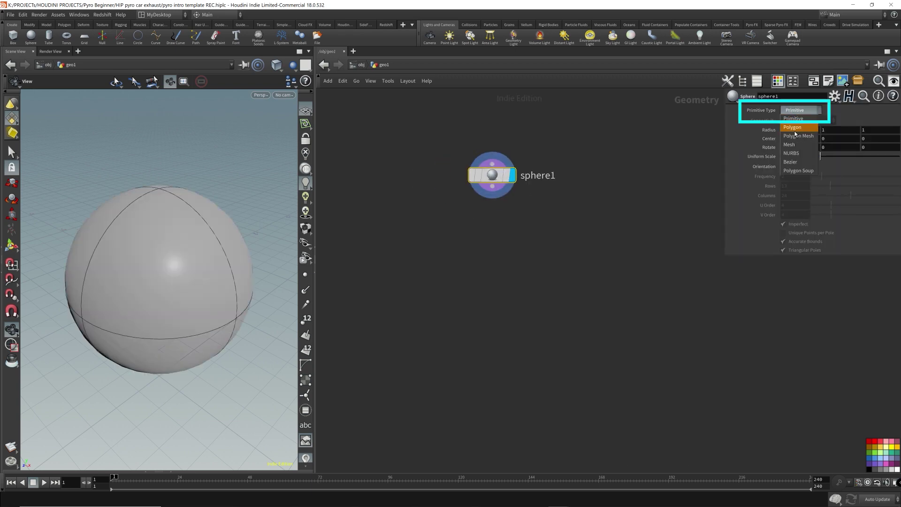
pyautogui.click(795, 119)
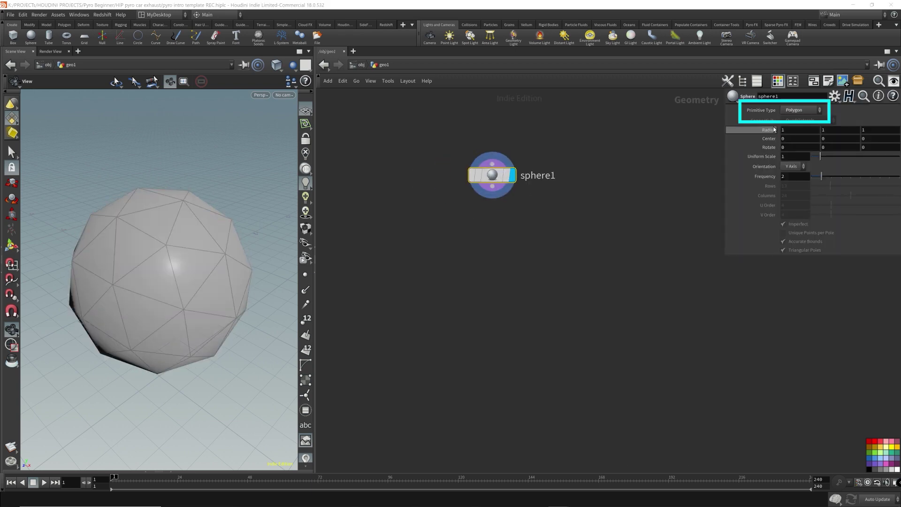
pyautogui.click(791, 177)
pyautogui.press('BackSpace')
pyautogui.write('7')
pyautogui.press('Return')
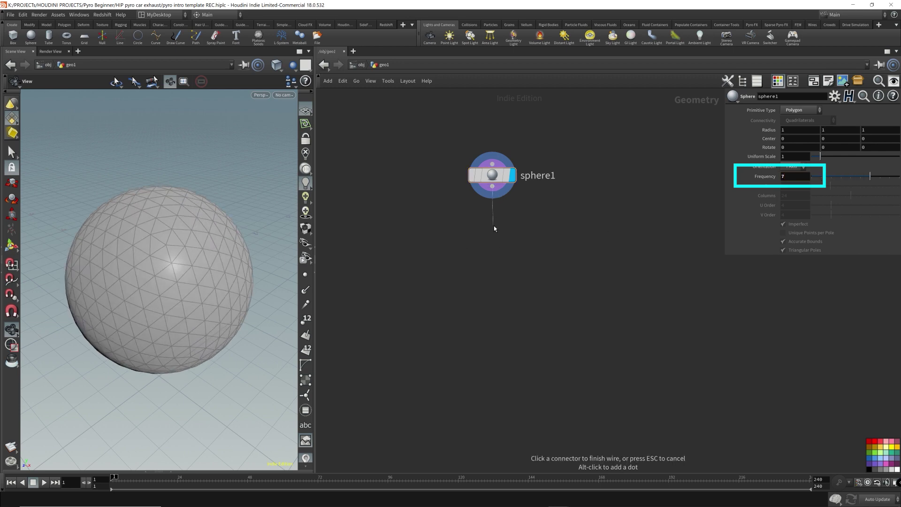
# Append a Mountain node to the sphere and display its result.
pyautogui.press('Tab')
pyautogui.write('mount')
pyautogui.press('Return')
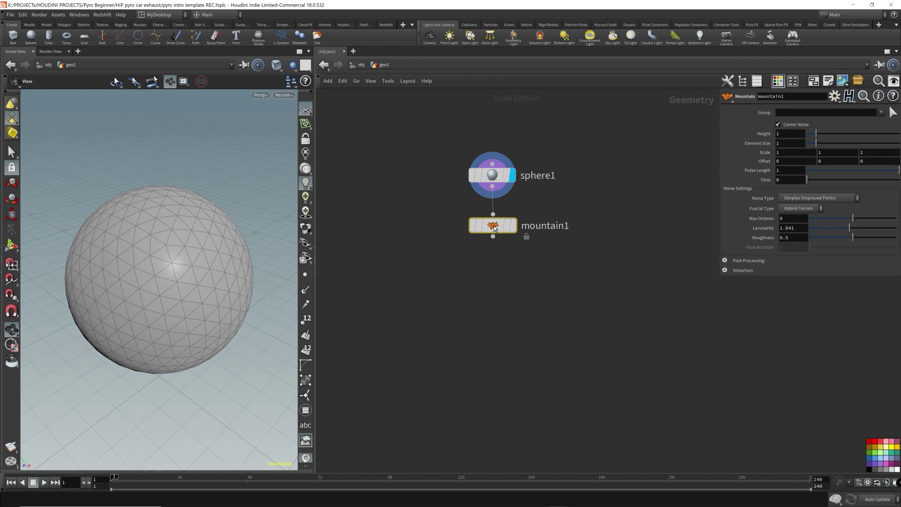
pyautogui.click(514, 226)
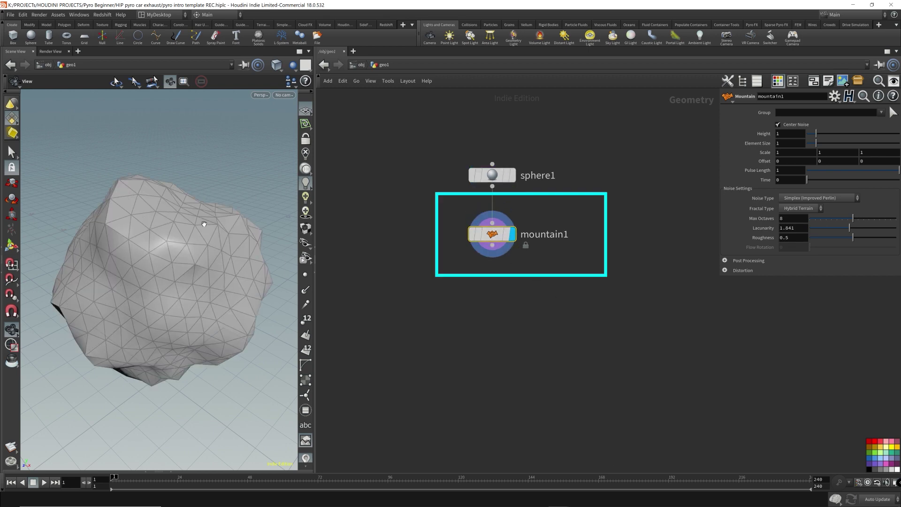
# Animate the Mountain noise by setting its Time parameter to $T.
pyautogui.moveTo(205, 224); pyautogui.dragTo(249, 262)
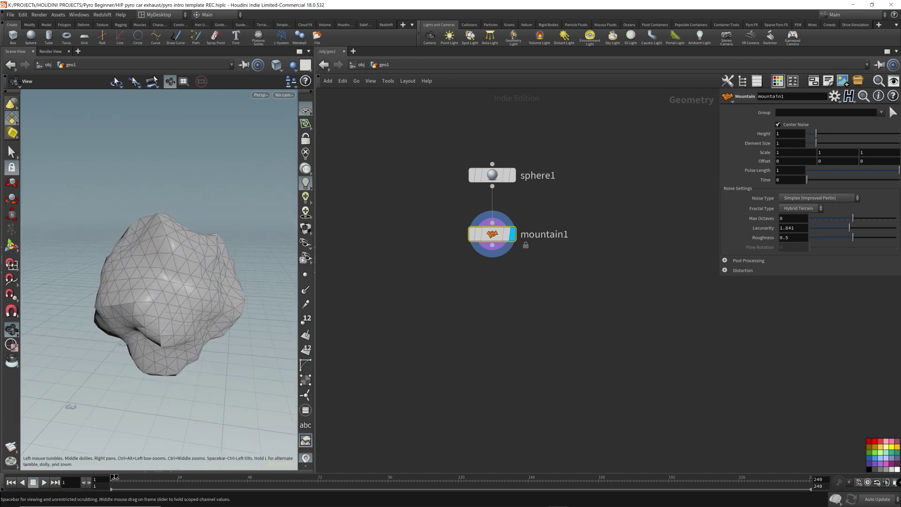
pyautogui.moveTo(114, 477)
pyautogui.mouseDown()
pyautogui.moveTo(447, 479)
pyautogui.moveTo(107, 484)
pyautogui.mouseUp()
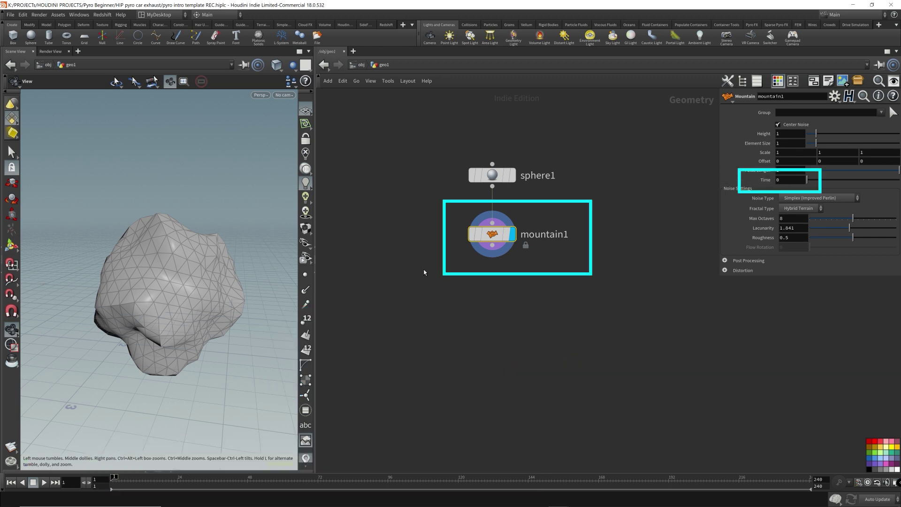
pyautogui.click(792, 181)
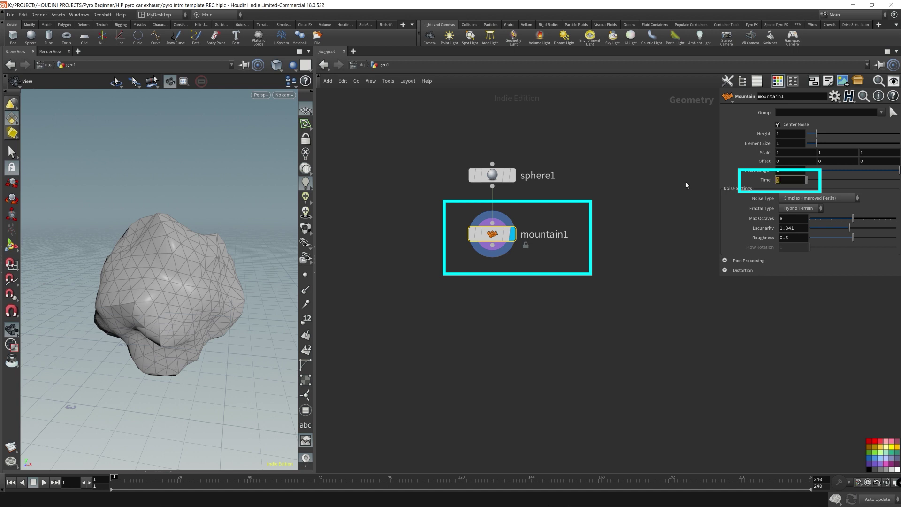
pyautogui.write('$T')
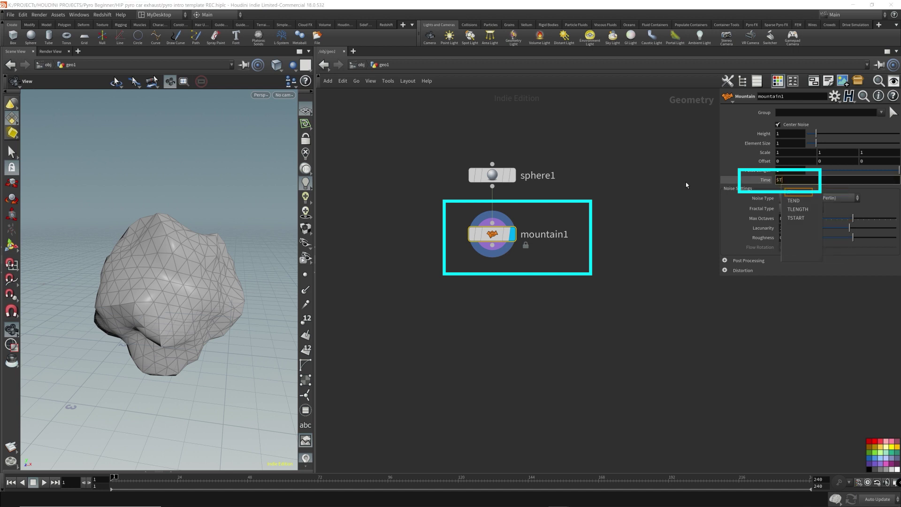
pyautogui.press('Return')
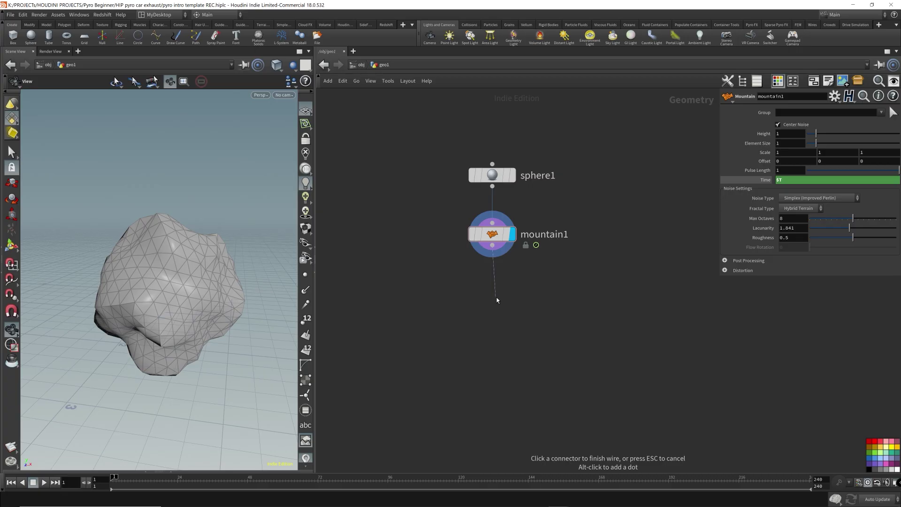
# Append an IsoOffset node to the Mountain node and display its fog volume.
pyautogui.press('Tab')
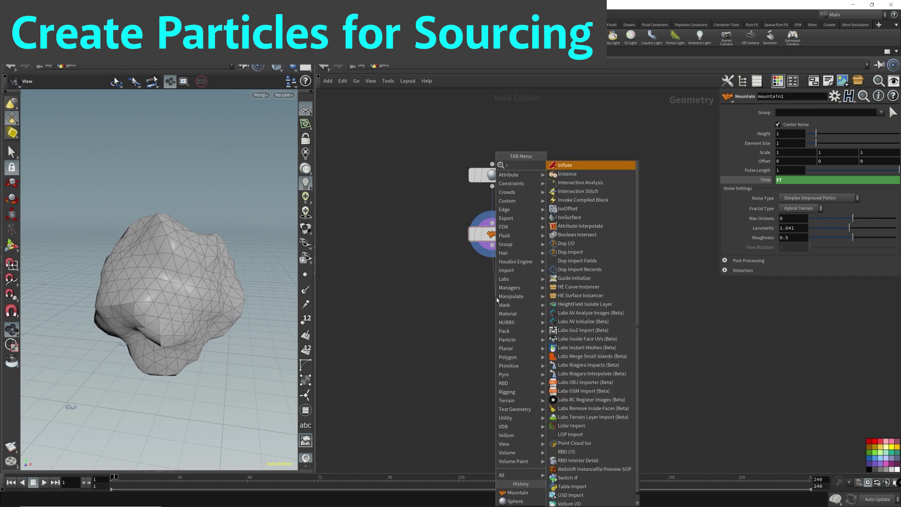
pyautogui.write('so')
pyautogui.press('Return')
pyautogui.click(497, 297)
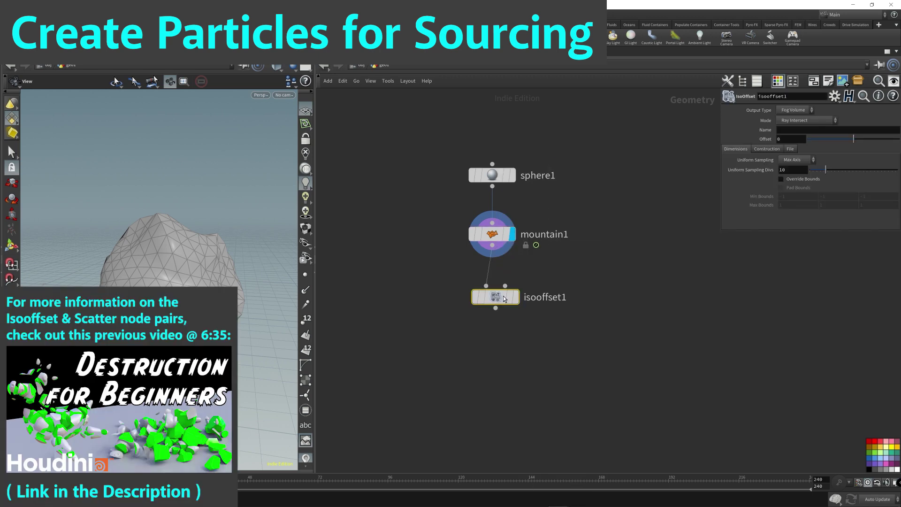
pyautogui.click(514, 296)
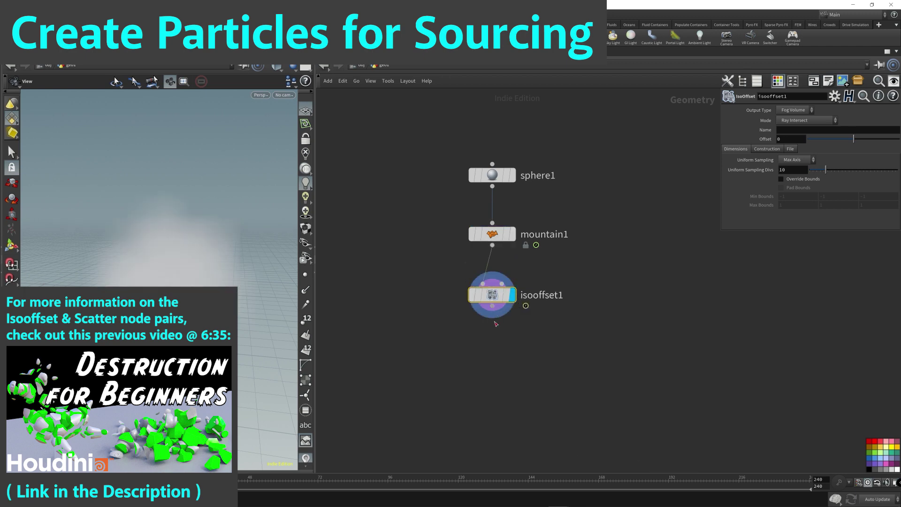
# Append a Scatter node to the IsoOffset node and display its points in the viewport.
pyautogui.click(493, 306)
pyautogui.press('Tab')
pyautogui.write('scatter')
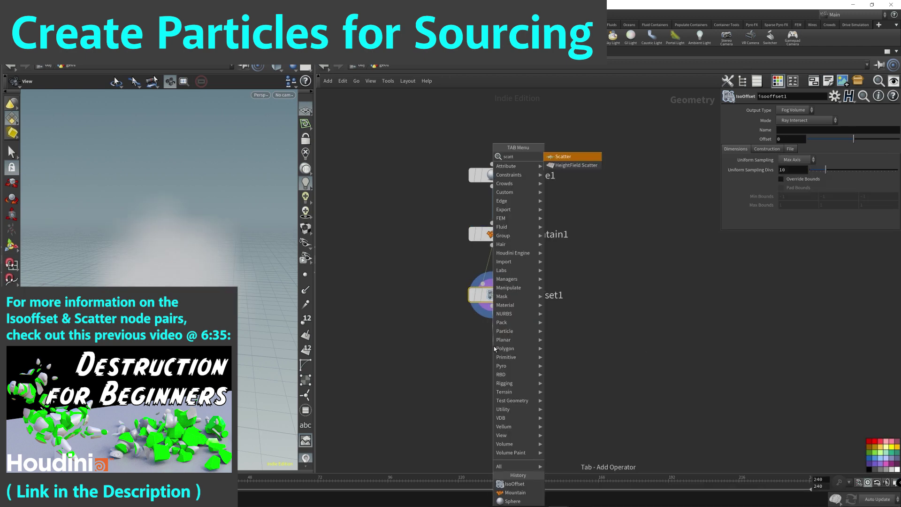
pyautogui.press('Return')
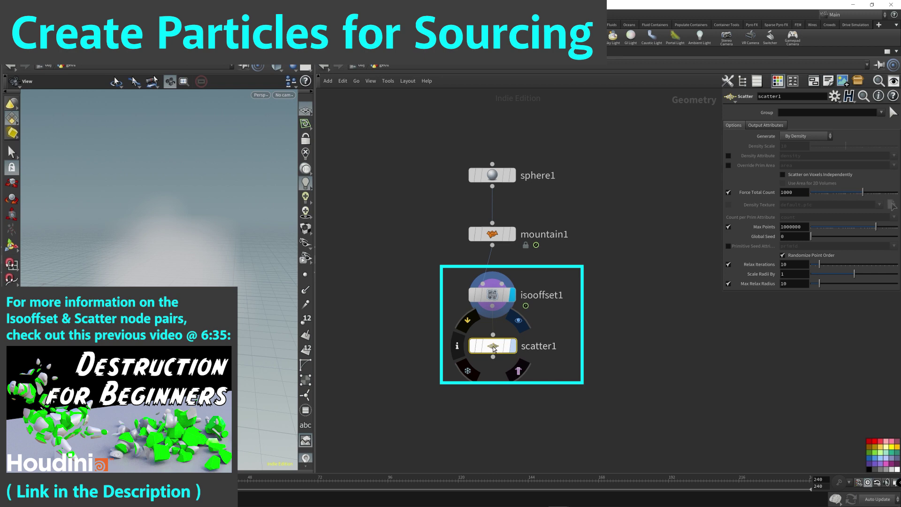
pyautogui.click(514, 346)
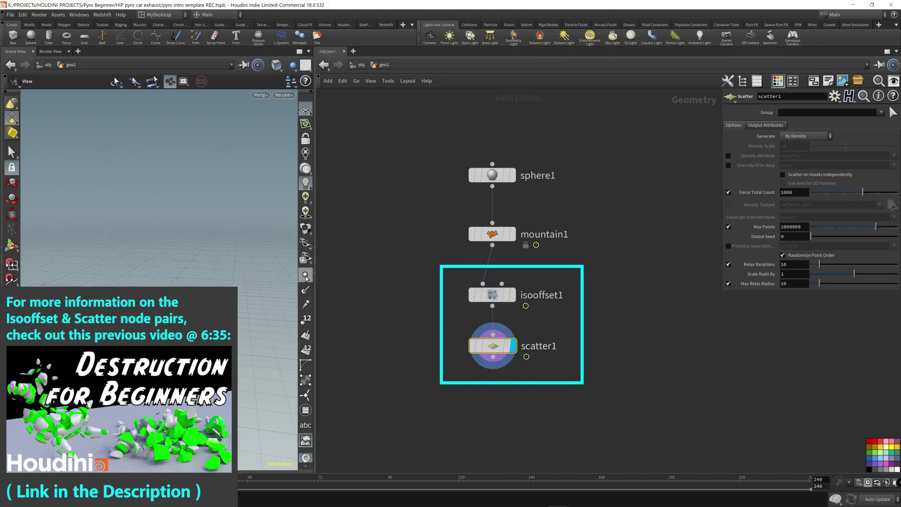
pyautogui.moveTo(235, 281); pyautogui.dragTo(216, 270)
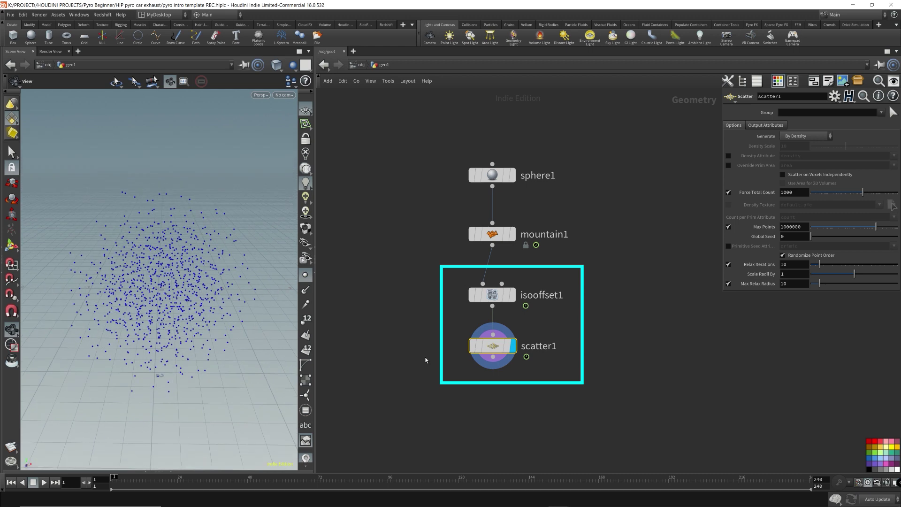
# Move the IsoOffset and Scatter nodes together to one side, clearing the space directly below the Mountain node.
pyautogui.moveTo(423, 376); pyautogui.dragTo(587, 275)
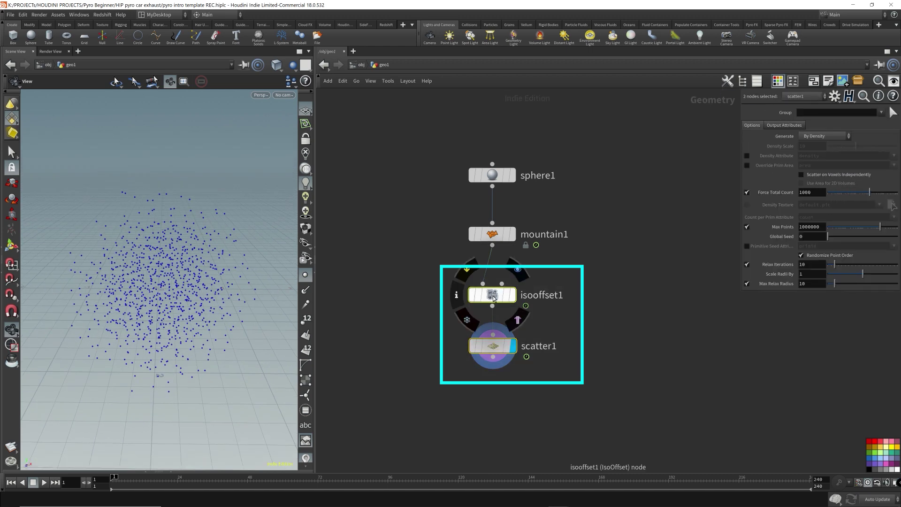
pyautogui.moveTo(418, 372); pyautogui.dragTo(616, 266)
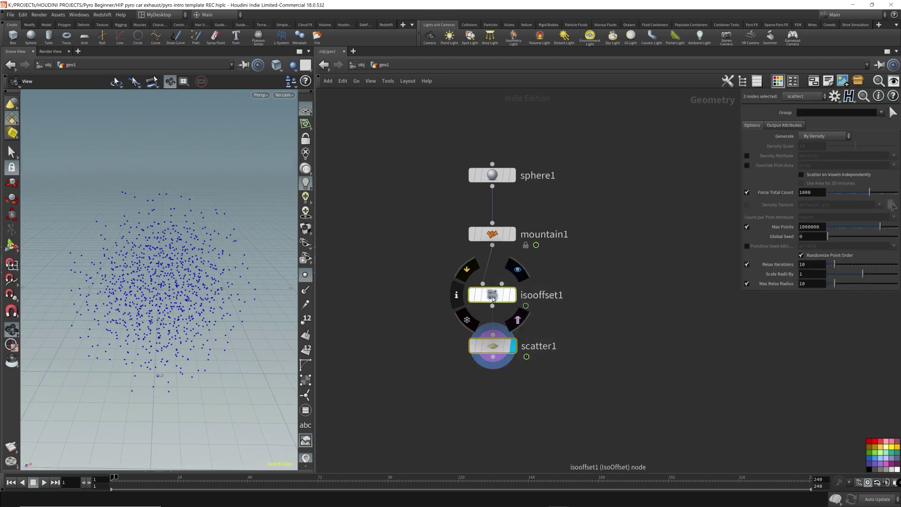
pyautogui.moveTo(492, 295); pyautogui.dragTo(627, 305)
# Wire a second Scatter node directly to the Mountain output and display its surface points.
pyautogui.click(492, 245)
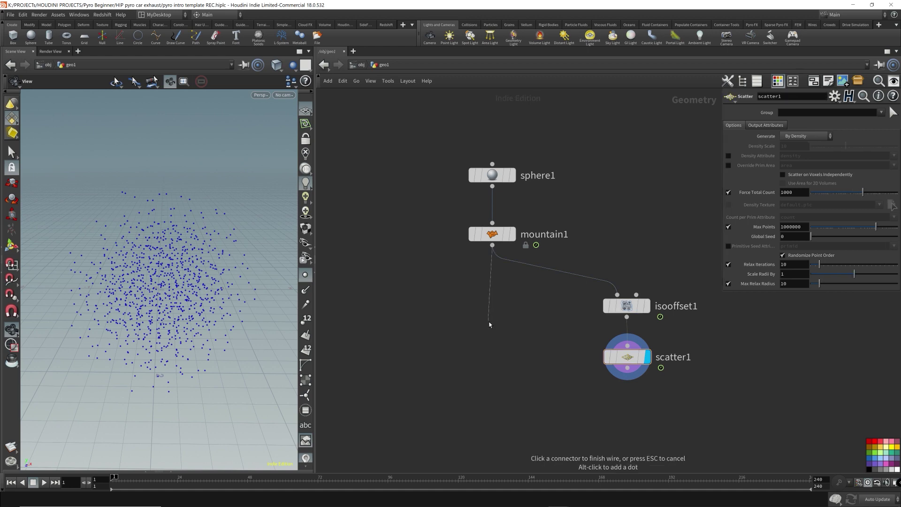
pyautogui.press('Tab')
pyautogui.write('scatt')
pyautogui.press('Return')
pyautogui.click(492, 357)
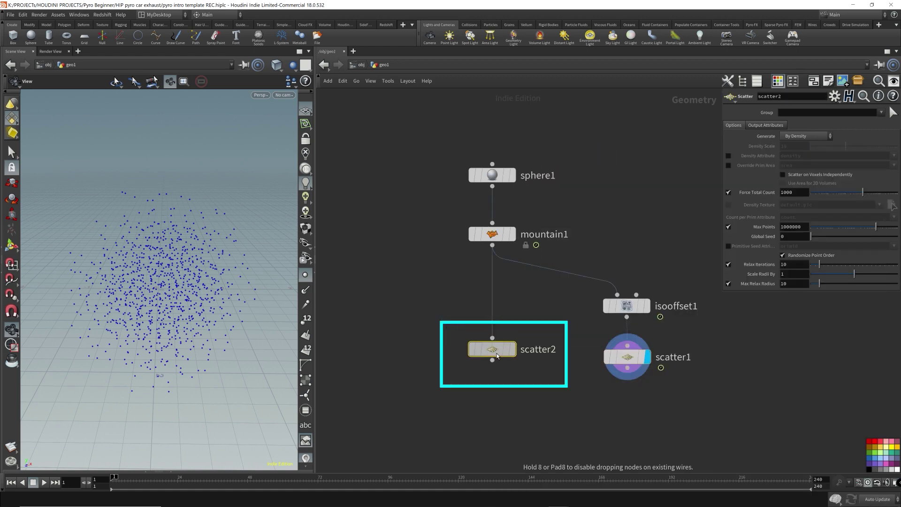
pyautogui.click(514, 361)
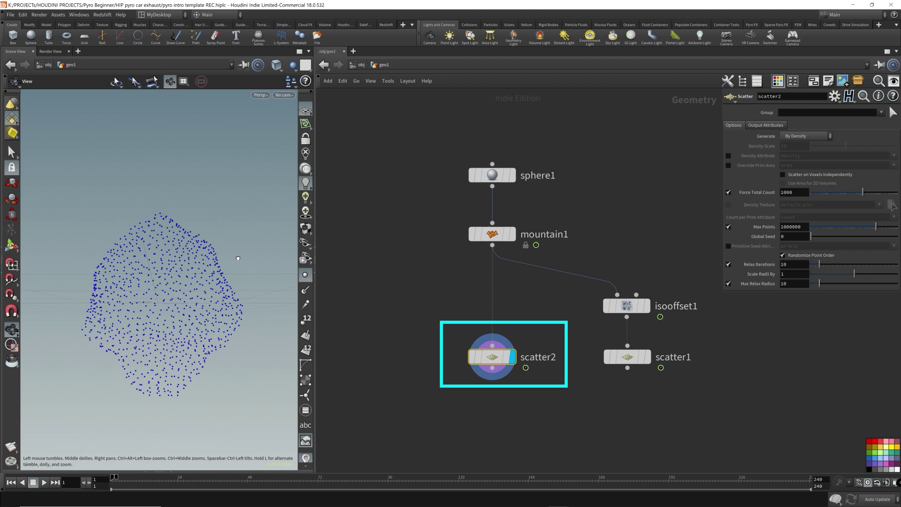
pyautogui.moveTo(238, 259); pyautogui.dragTo(263, 268)
# Place a Null between the Mountain node and the branching dot, and name it emitter_geometry.
pyautogui.click(492, 234)
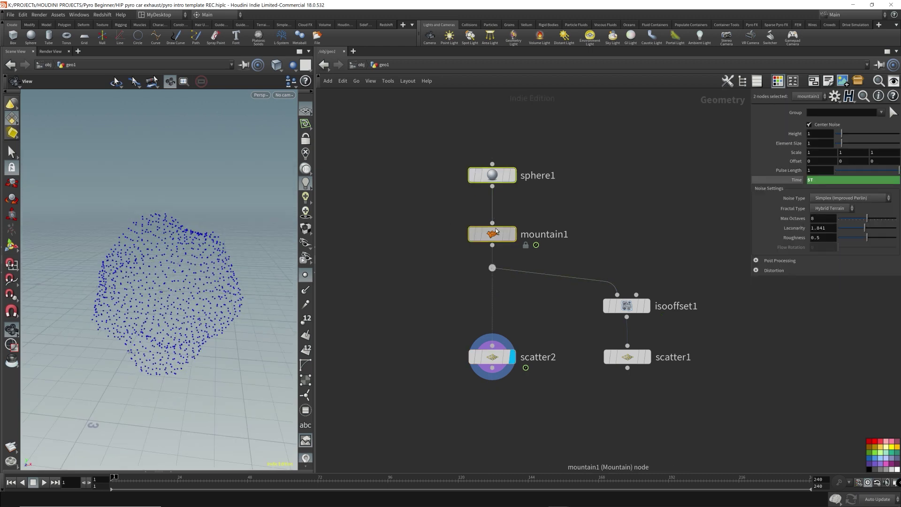
pyautogui.moveTo(492, 234); pyautogui.dragTo(484, 220)
pyautogui.click(484, 219)
pyautogui.doubleClick(526, 207)
pyautogui.write('emitter_geometry')
pyautogui.press('Return')
# Add a Pyro Source node below the scatter branches and connect its first input to the IsoOffset branch's Scatter node.
pyautogui.press('Tab')
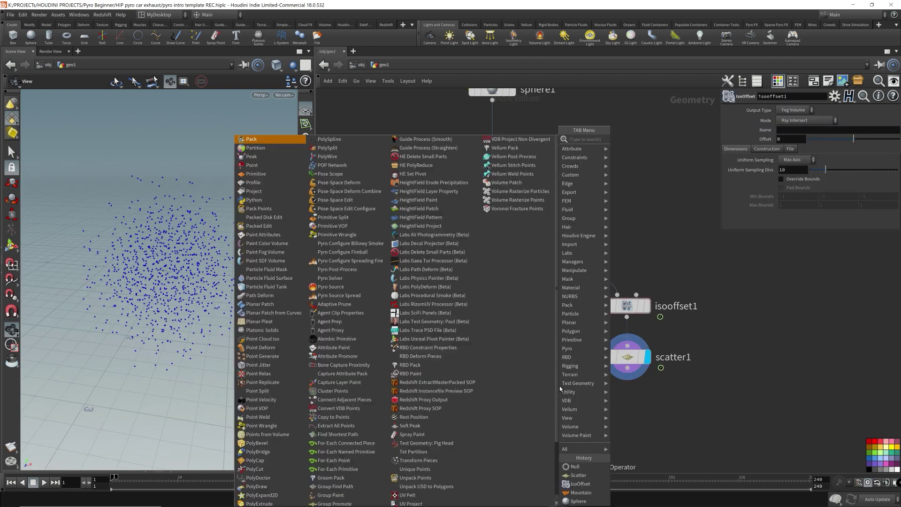
pyautogui.write('pyro sour')
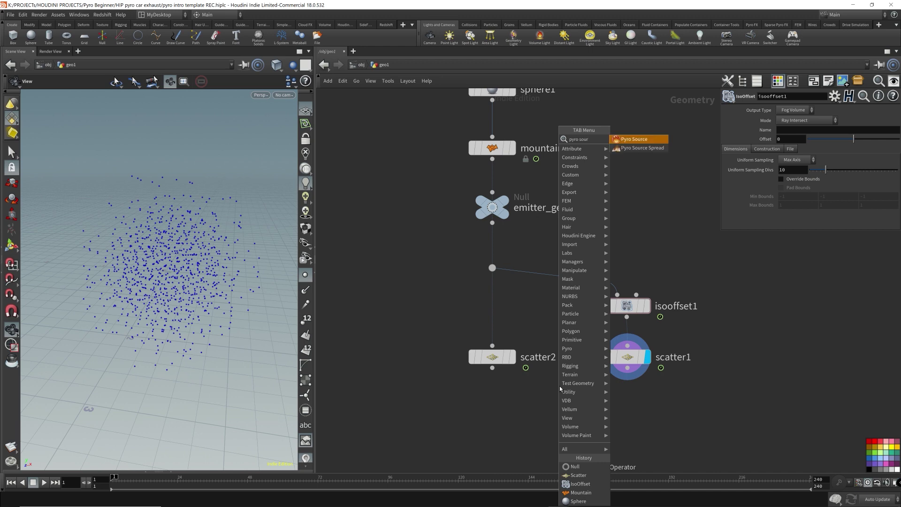
pyautogui.press('Return')
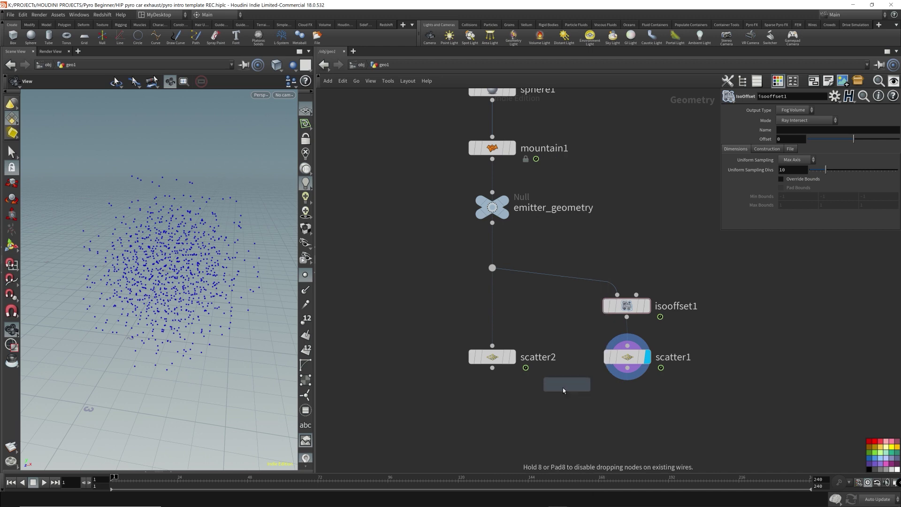
pyautogui.click(494, 425)
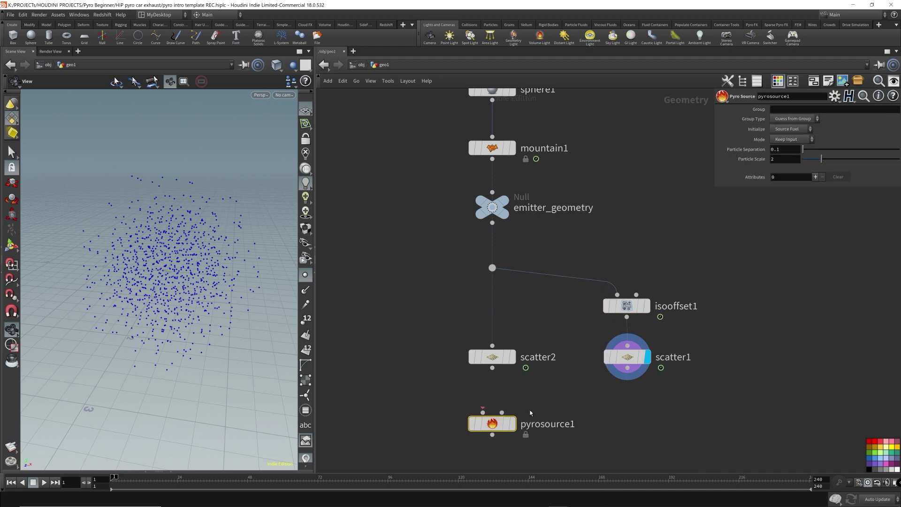
pyautogui.moveTo(483, 411); pyautogui.dragTo(601, 277)
# Shift both scatter branches and their dot sideways so the IsoOffset branch sits above the Pyro Source node.
pyautogui.moveTo(407, 383); pyautogui.dragTo(708, 266)
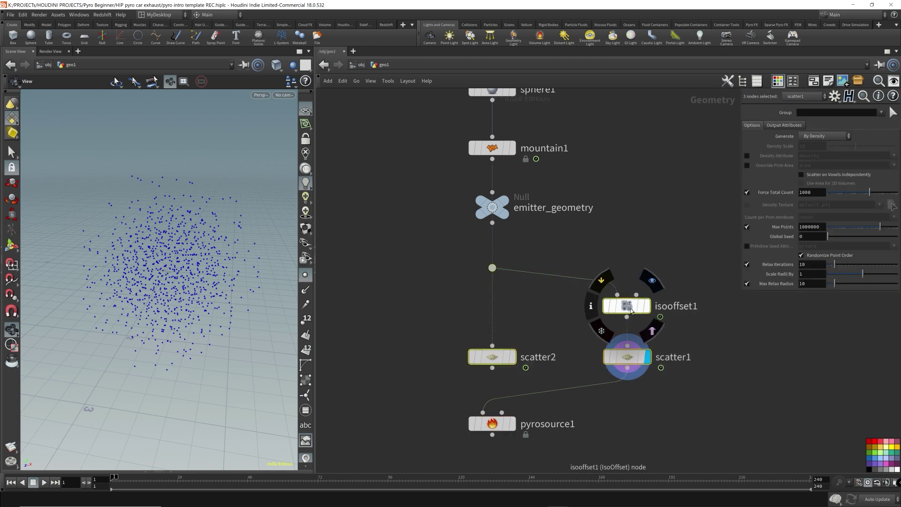
pyautogui.moveTo(631, 311); pyautogui.dragTo(508, 315)
pyautogui.click(437, 296)
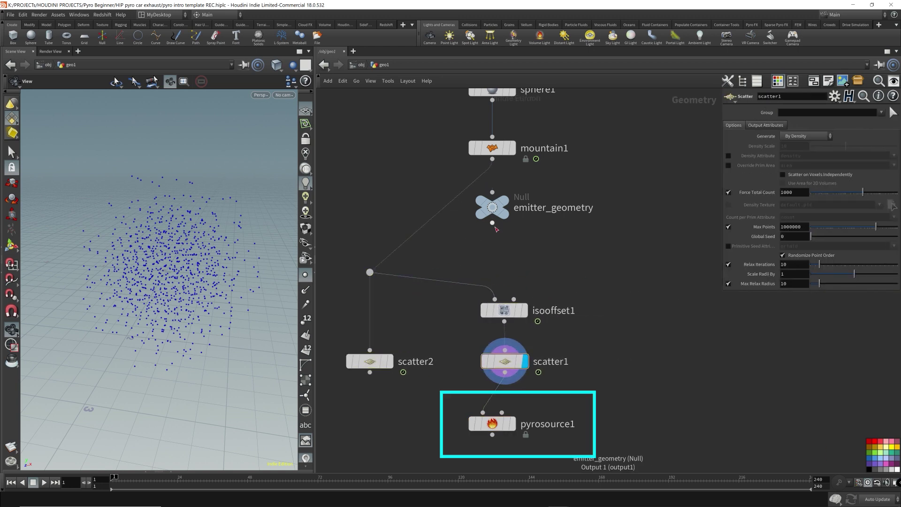
# Rewire the emitter_geometry Null between the Mountain node and the branching dot, and align the dot and IsoOffset branch beneath it.
pyautogui.moveTo(369, 261); pyautogui.dragTo(492, 192)
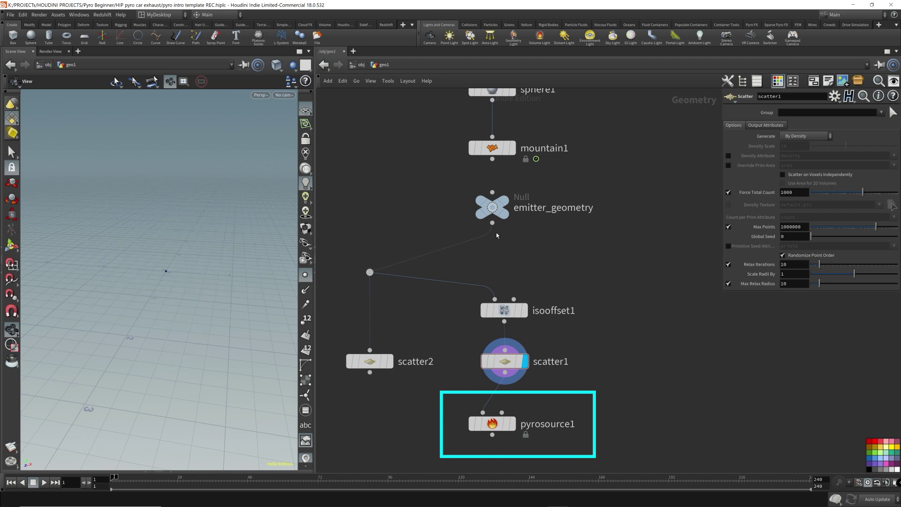
pyautogui.moveTo(492, 222); pyautogui.dragTo(490, 260)
pyautogui.click(369, 272)
pyautogui.moveTo(612, 400); pyautogui.dragTo(493, 312)
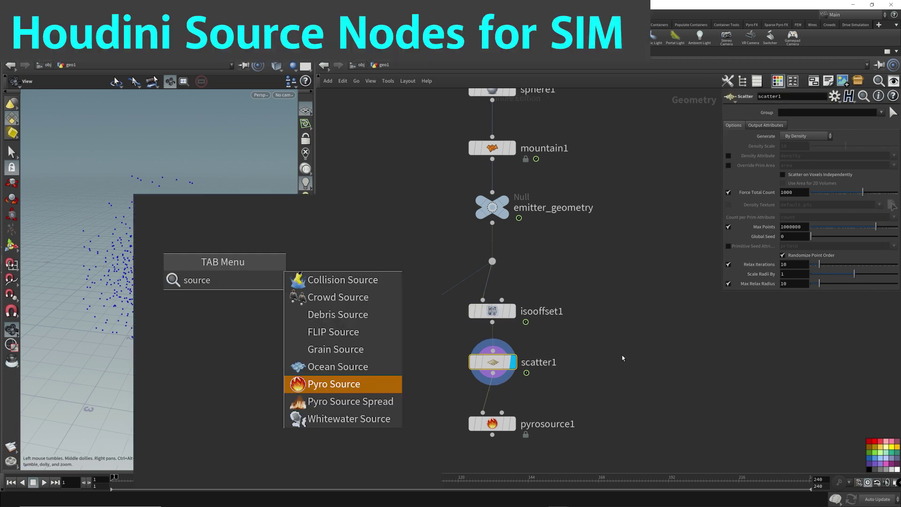
# Move the Pyro Source node away from the IsoOffset branch and connect its first input directly to the dot below emitter_geometry.
pyautogui.scroll(1, 629, 219)
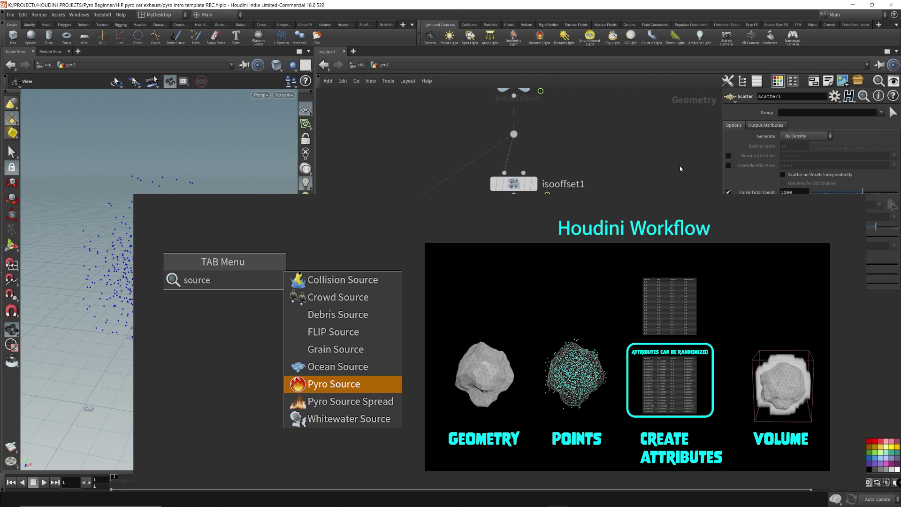
pyautogui.moveTo(680, 165); pyautogui.dragTo(680, 236)
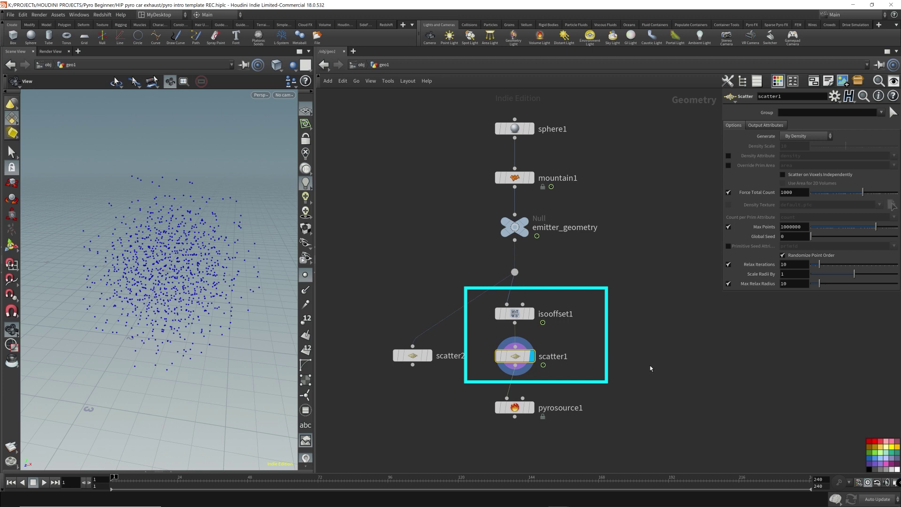
pyautogui.moveTo(650, 365); pyautogui.dragTo(477, 296)
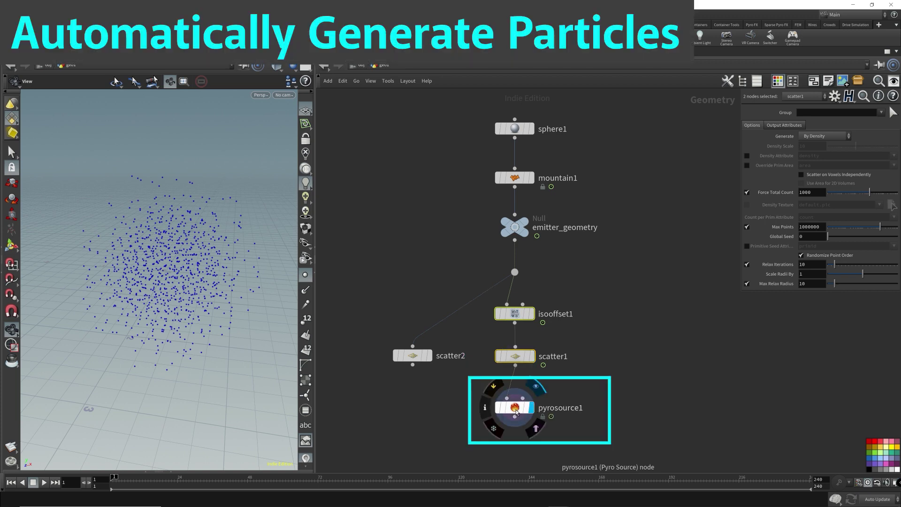
pyautogui.moveTo(516, 413); pyautogui.dragTo(648, 417)
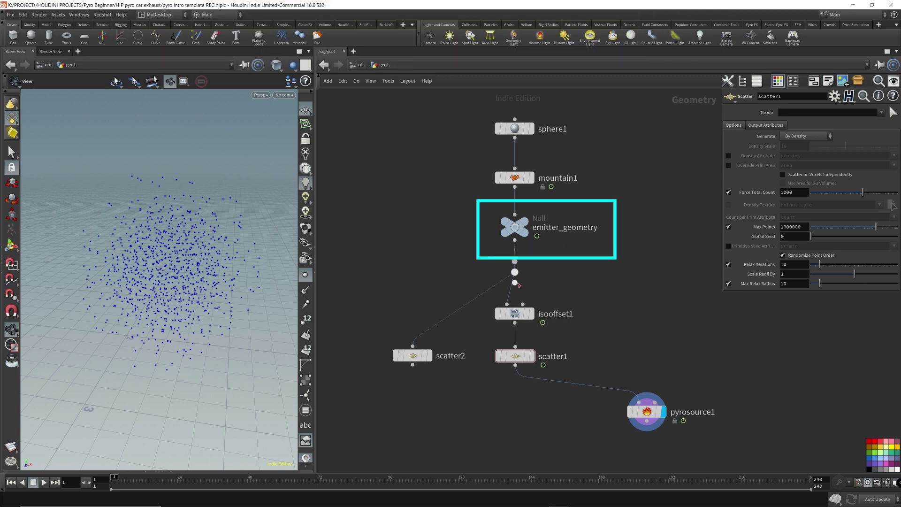
pyautogui.moveTo(515, 273)
pyautogui.mouseDown()
pyautogui.moveTo(658, 296)
pyautogui.moveTo(652, 289)
pyautogui.moveTo(632, 324)
pyautogui.moveTo(641, 397)
pyautogui.mouseUp()
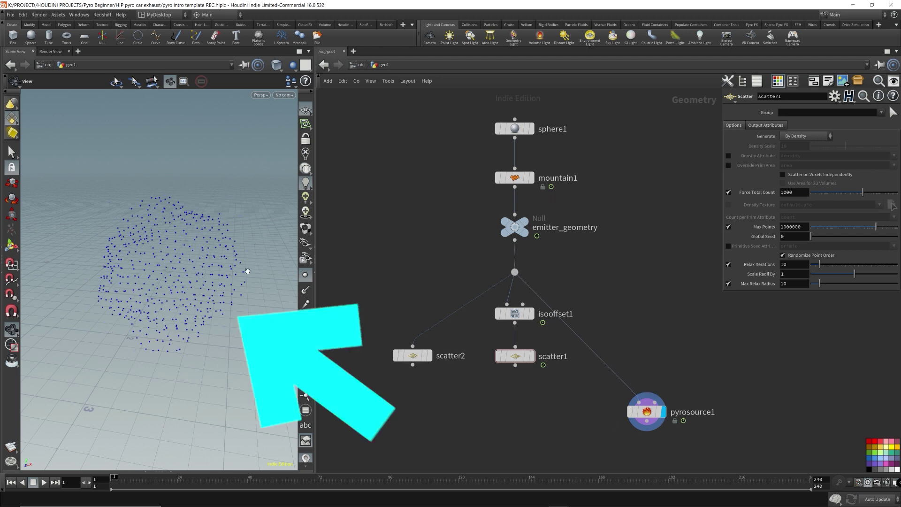
# Try Surface Scatter as the Pyro Source mode, and settle on Volume Scatter.
pyautogui.click(647, 411)
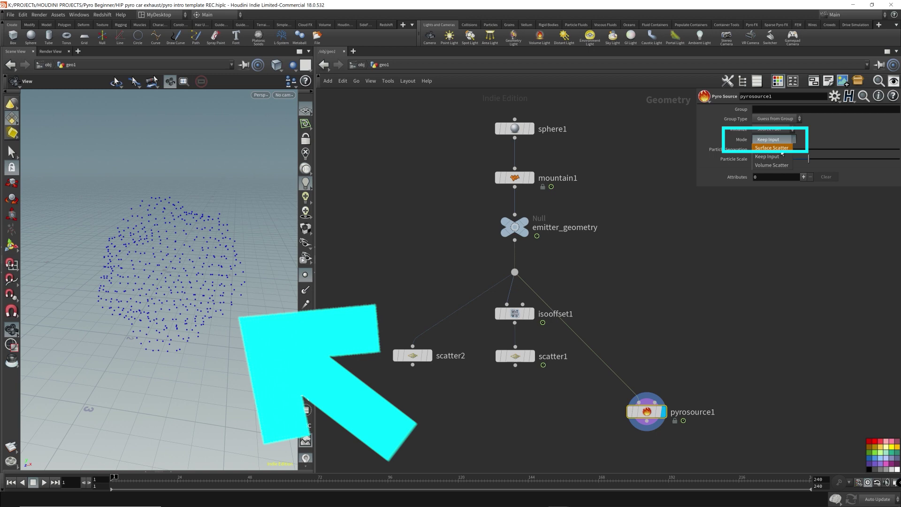
pyautogui.click(782, 149)
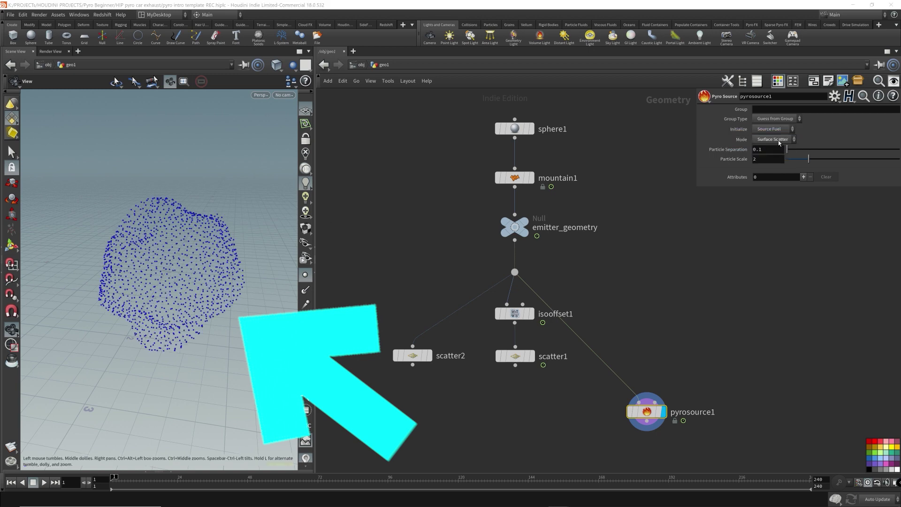
pyautogui.click(779, 141)
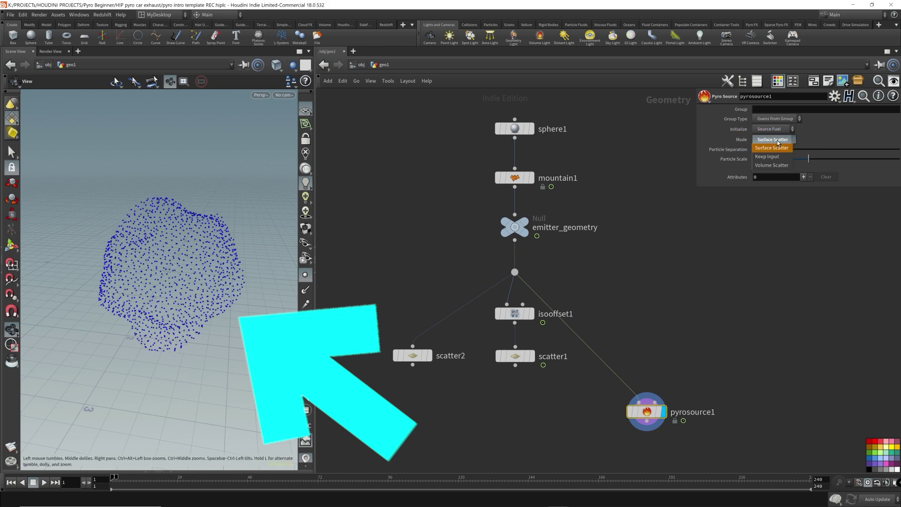
pyautogui.click(771, 165)
# Place the Pyro Source node back beneath the IsoOffset branch and connect that branch's Scatter output to its first input.
pyautogui.moveTo(598, 280); pyautogui.dragTo(473, 390)
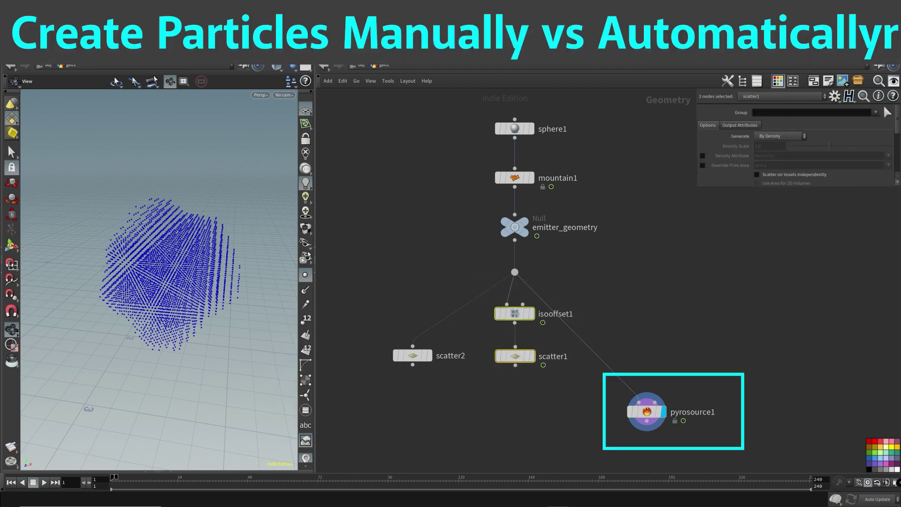
pyautogui.click(647, 412)
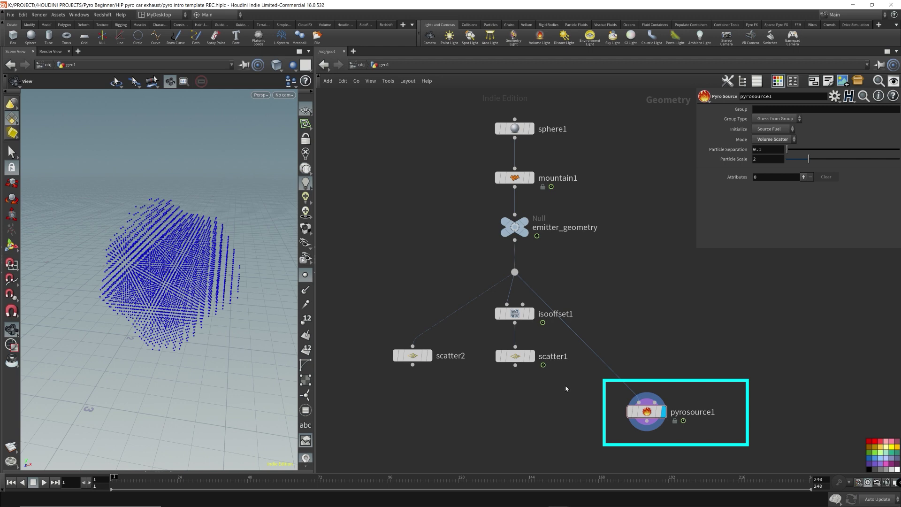
pyautogui.moveTo(543, 352); pyautogui.dragTo(476, 293)
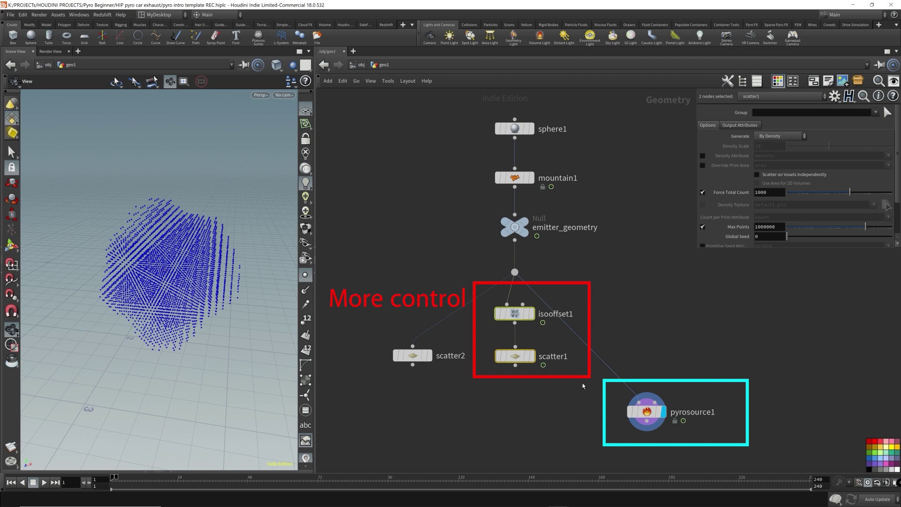
pyautogui.moveTo(515, 365); pyautogui.dragTo(531, 410)
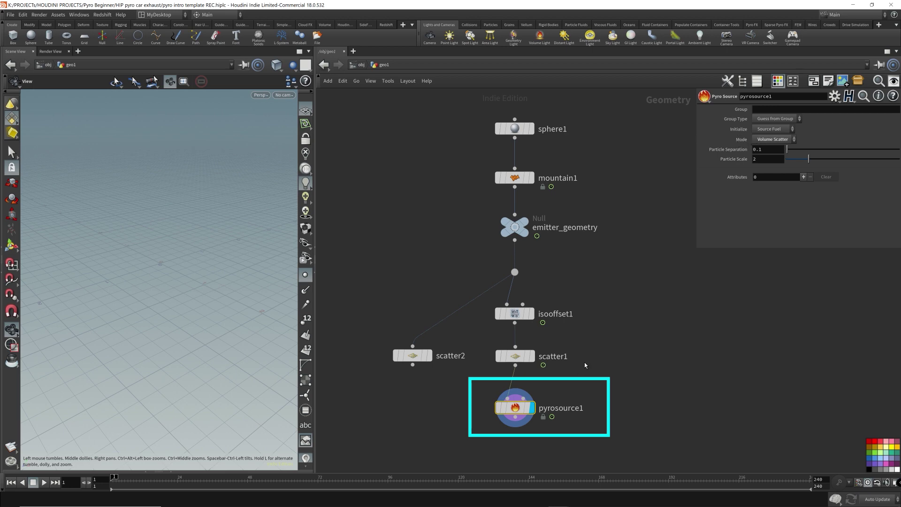
pyautogui.moveTo(611, 371); pyautogui.dragTo(489, 301)
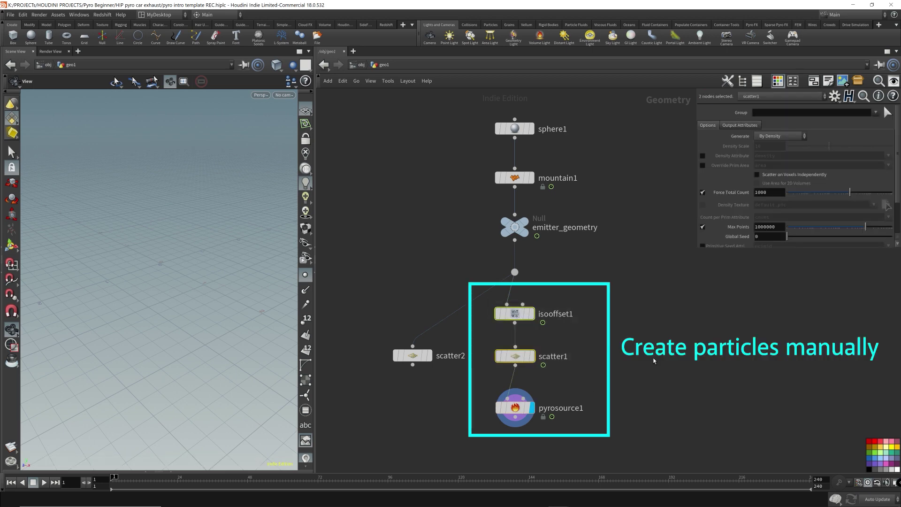
# Set the Pyro Source mode to Keep Input so it uses the manually scattered points.
pyautogui.click(484, 446)
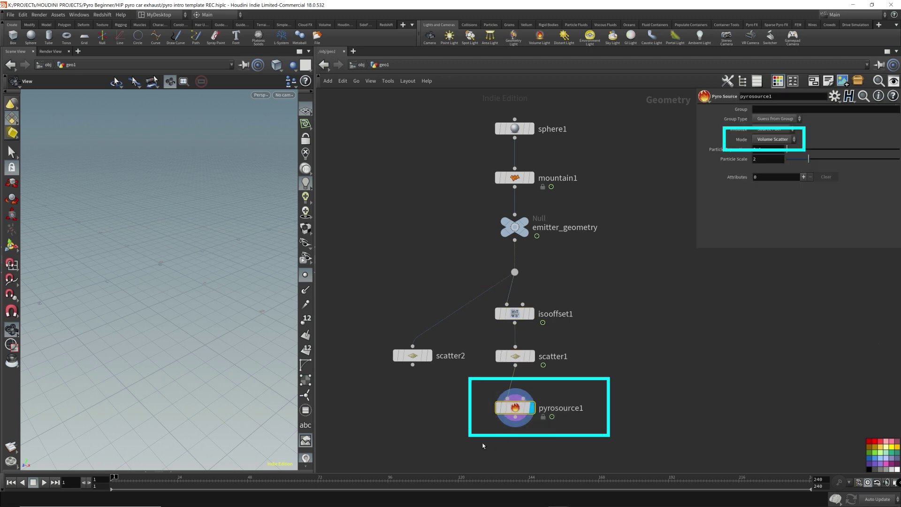
pyautogui.click(773, 140)
pyautogui.click(768, 157)
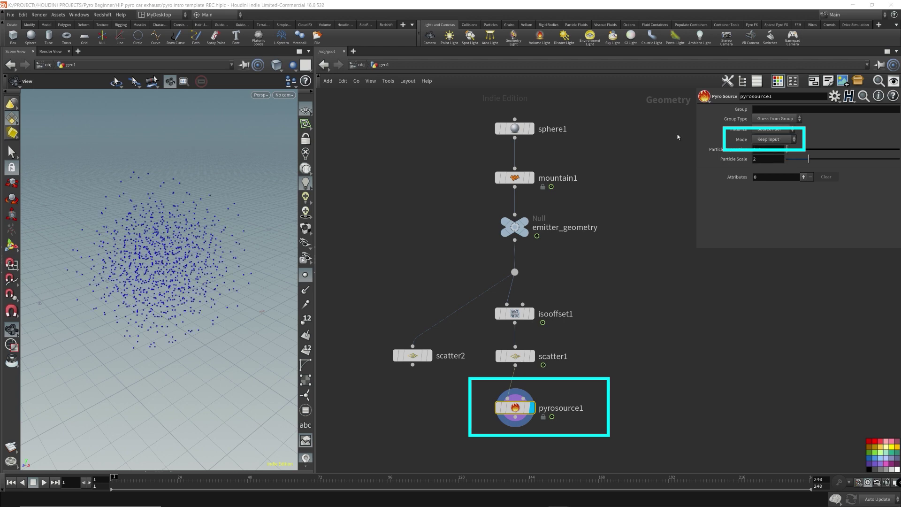
pyautogui.moveTo(603, 363)
pyautogui.mouseDown()
pyautogui.moveTo(525, 304)
pyautogui.moveTo(487, 306)
pyautogui.mouseUp()
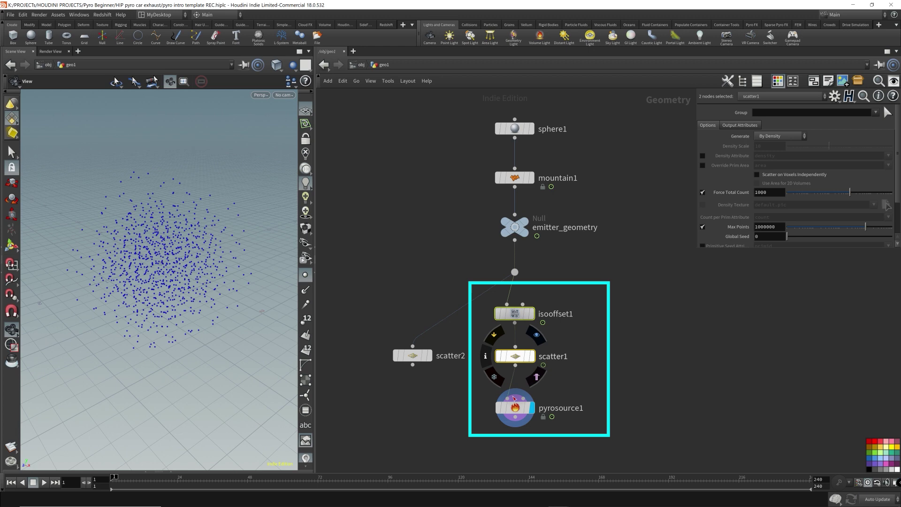
pyautogui.click(654, 372)
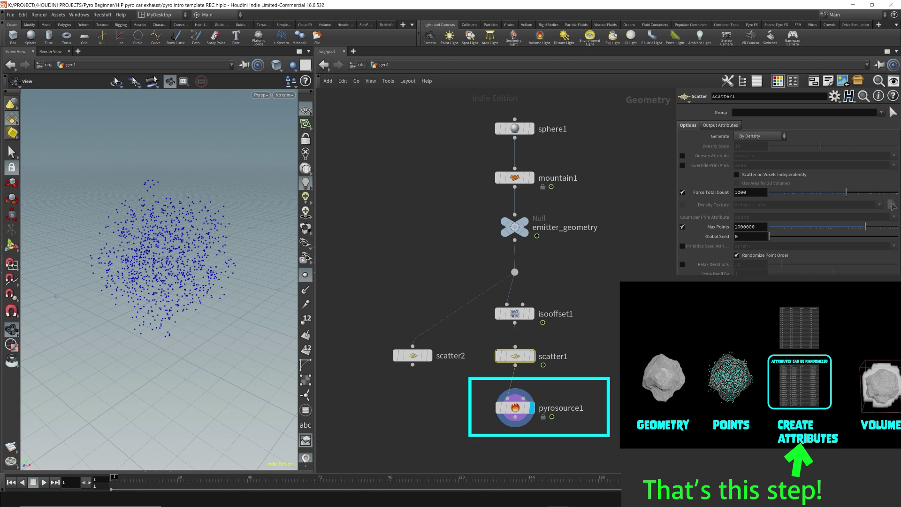
# Show the Pyro Source node's points in a Geometry Spreadsheet below the viewport and enlarge that pane.
pyautogui.click(526, 407)
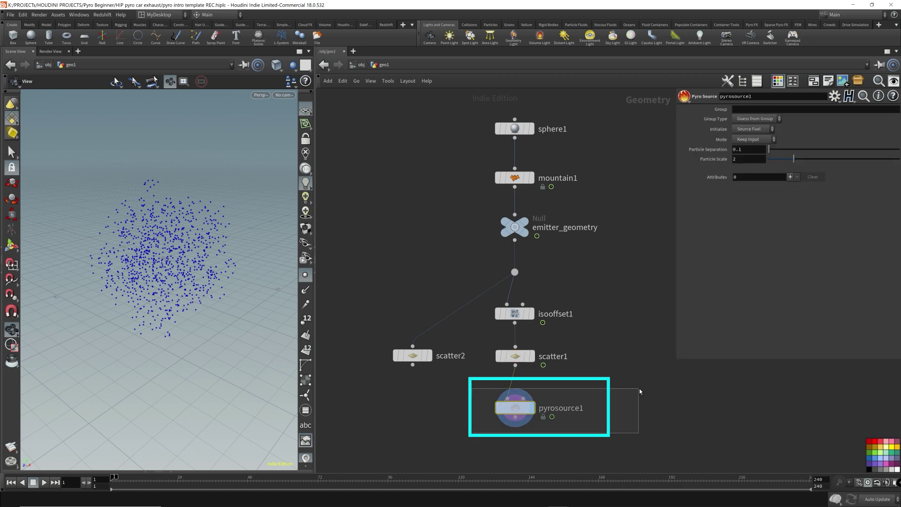
pyautogui.click(159, 471)
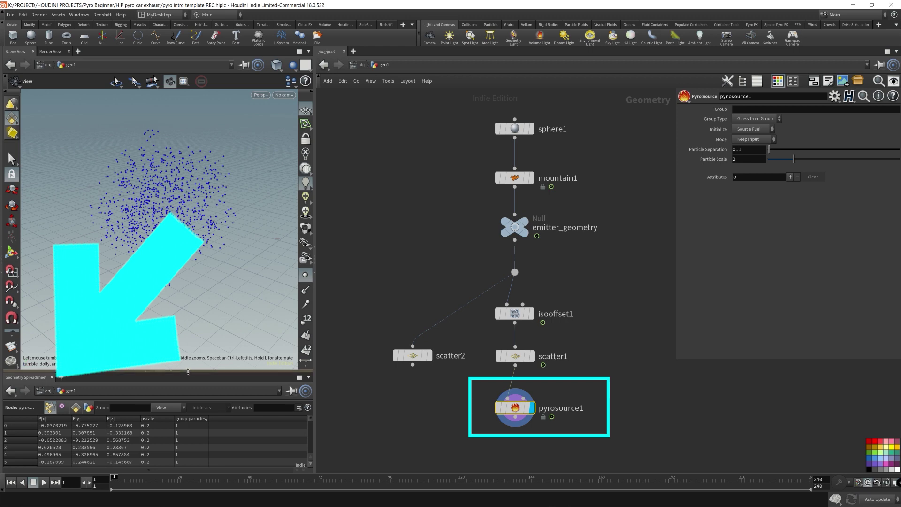
pyautogui.moveTo(186, 372); pyautogui.dragTo(184, 299)
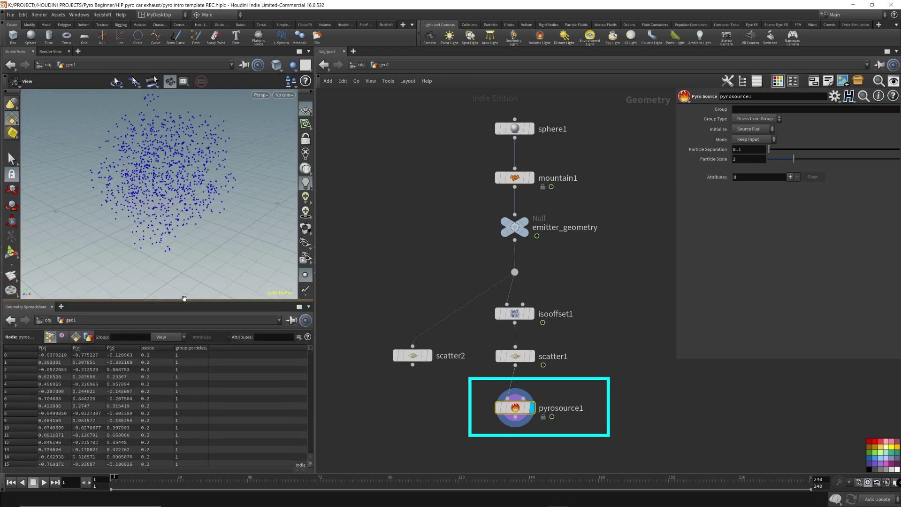
# Initialize the Pyro Source with Source Smoke, and switch it to Source Fuel to create density, temperature and fuel attributes.
pyautogui.click(753, 131)
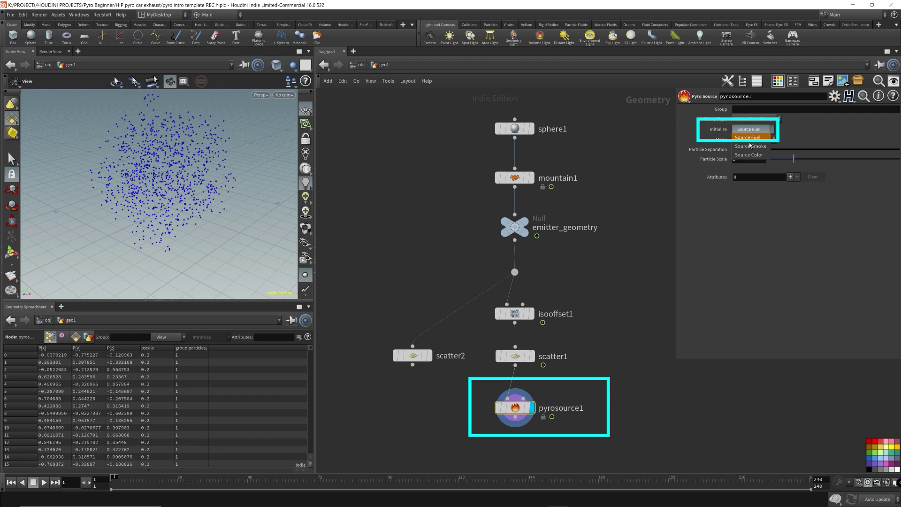
pyautogui.click(750, 146)
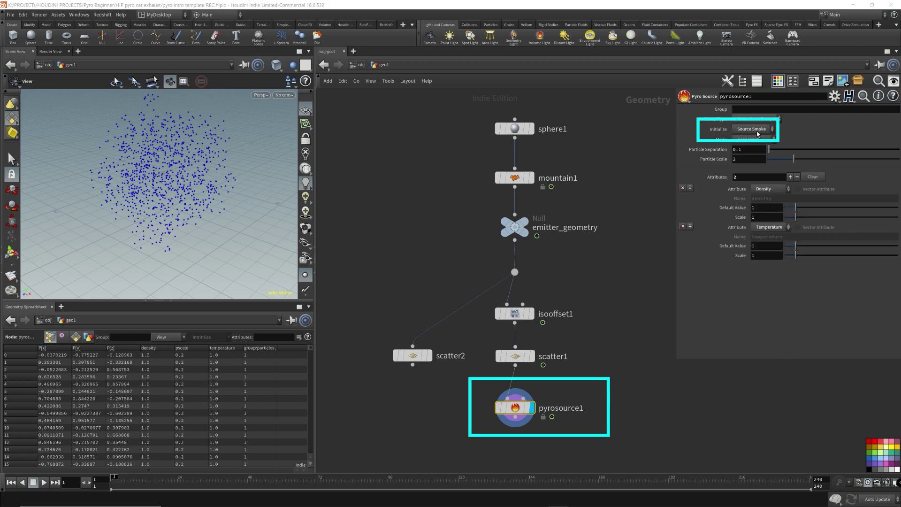
pyautogui.click(758, 134)
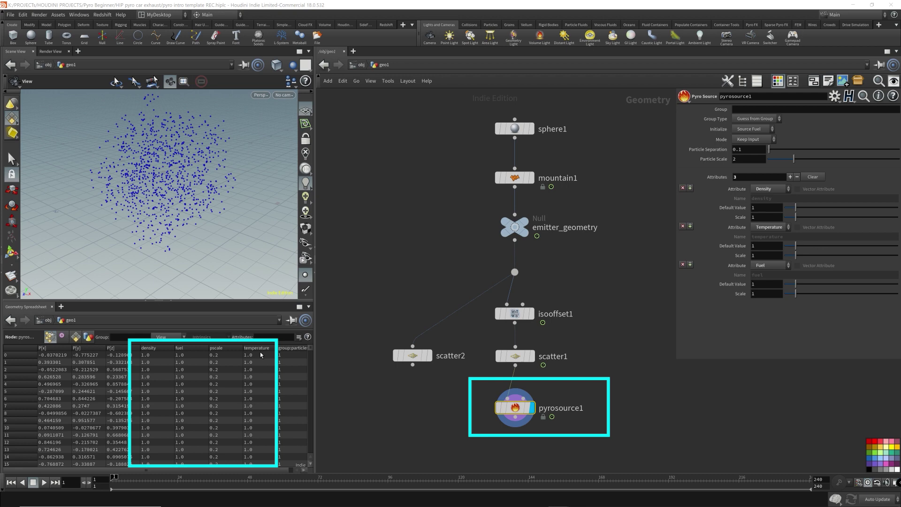
# Examine the Pyro Source node's info for its point and primitive counts and point attributes.
pyautogui.moveTo(619, 410); pyautogui.dragTo(605, 219, button='middle')
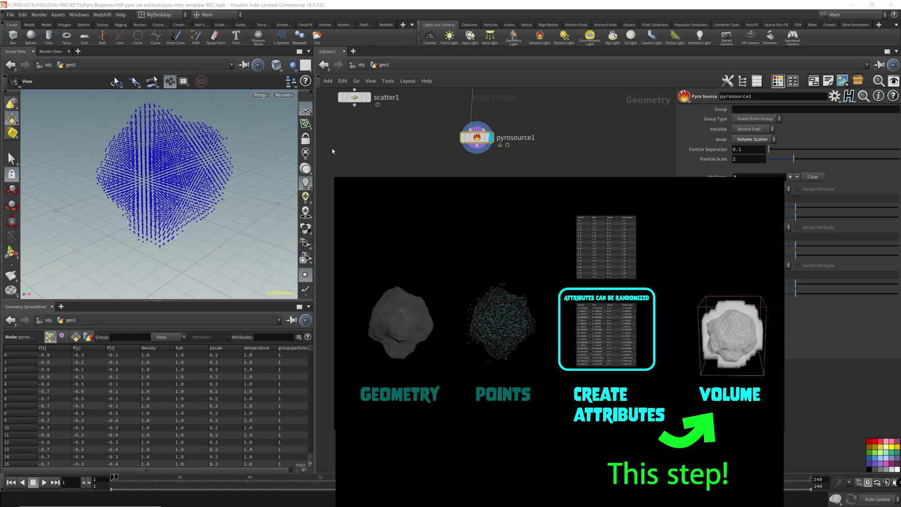
pyautogui.moveTo(465, 142)
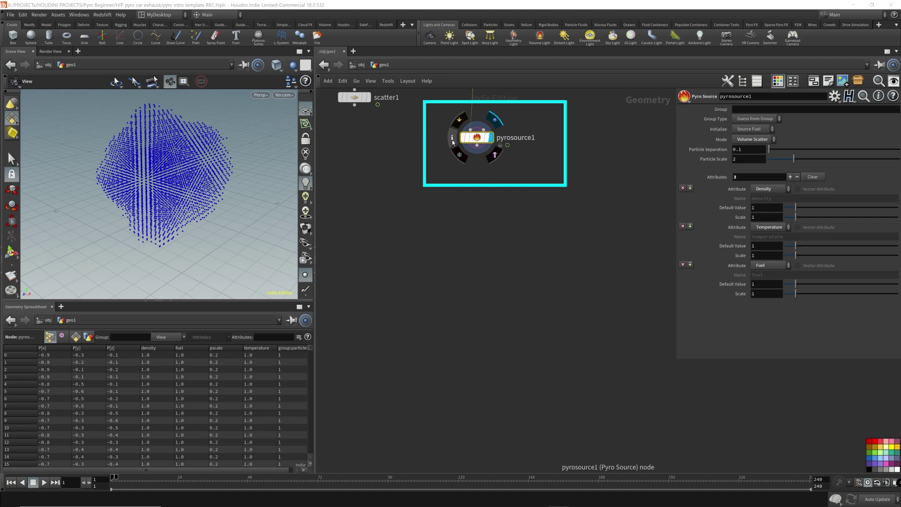
pyautogui.click(452, 139)
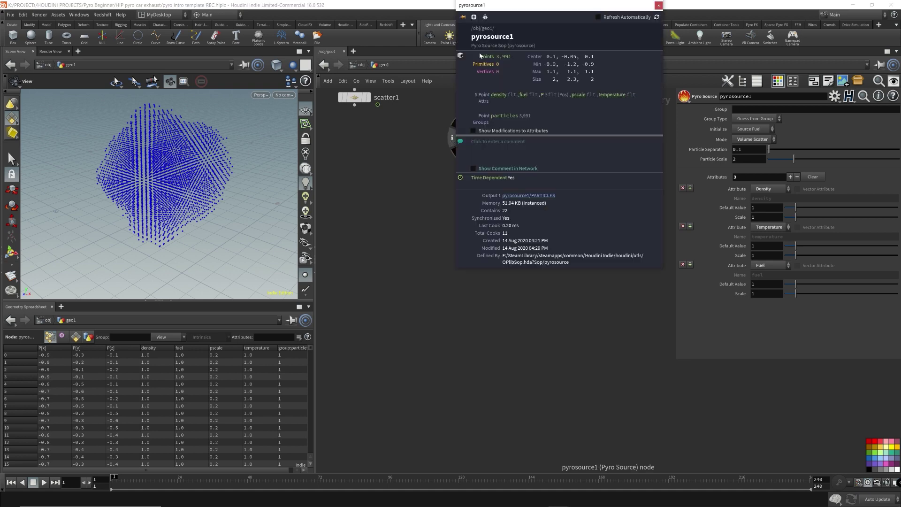
pyautogui.moveTo(513, 24); pyautogui.dragTo(560, 152)
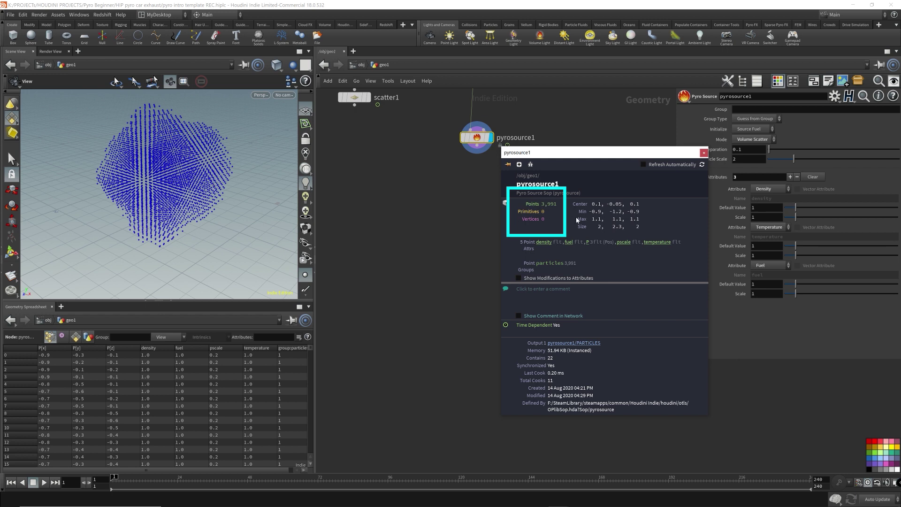
pyautogui.click(704, 153)
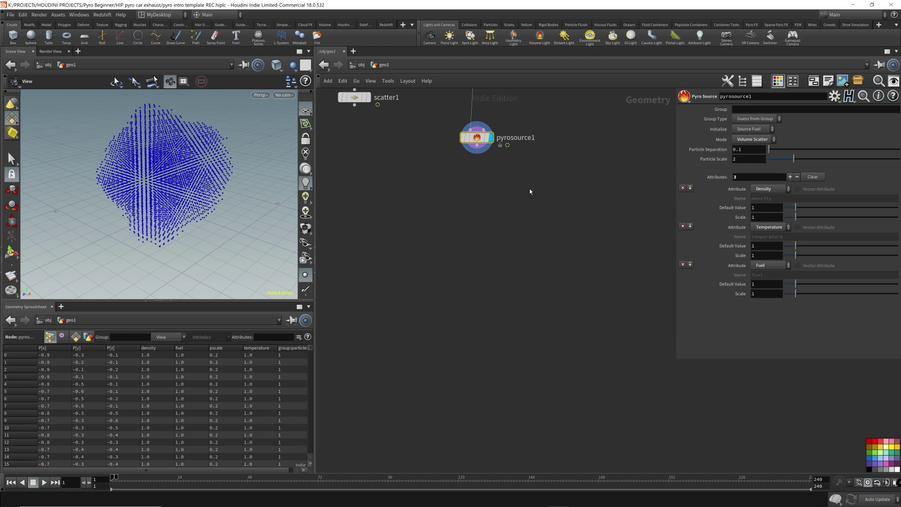
# Add a Volume Rasterize Attributes node directly below the Pyro Source node, connected to its output.
pyautogui.press('Tab')
pyautogui.write('volume')
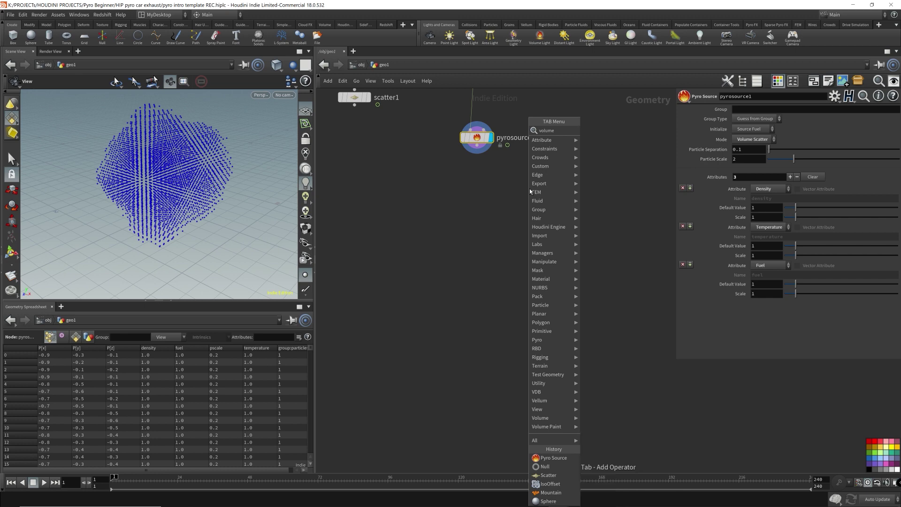
pyautogui.write('rast')
pyautogui.press('Down')
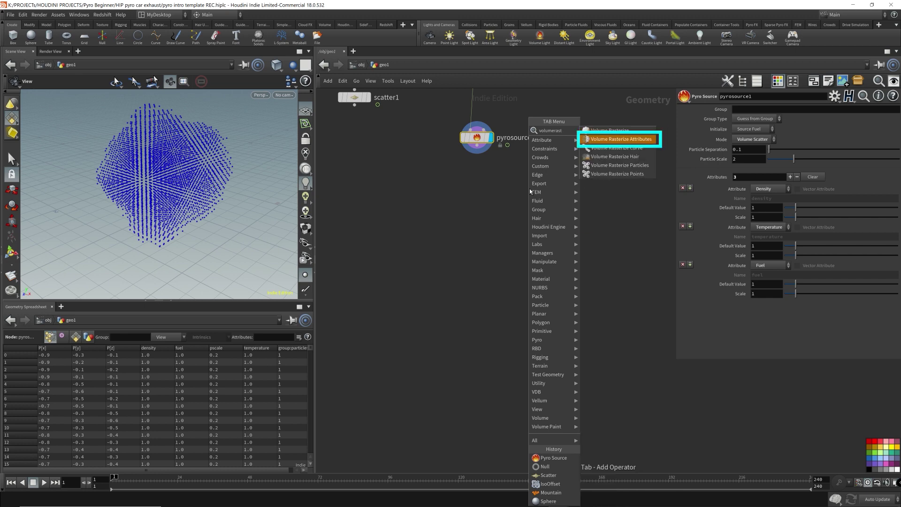
pyautogui.press('Return')
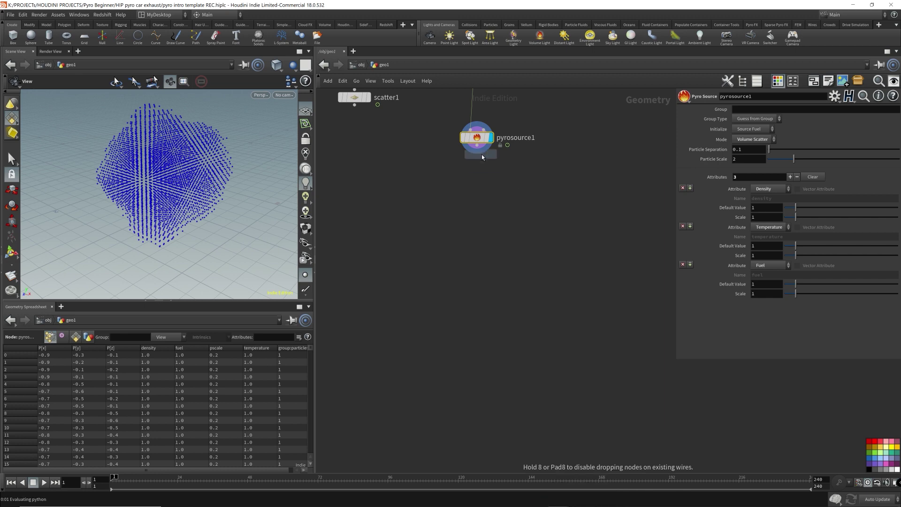
pyautogui.click(477, 170)
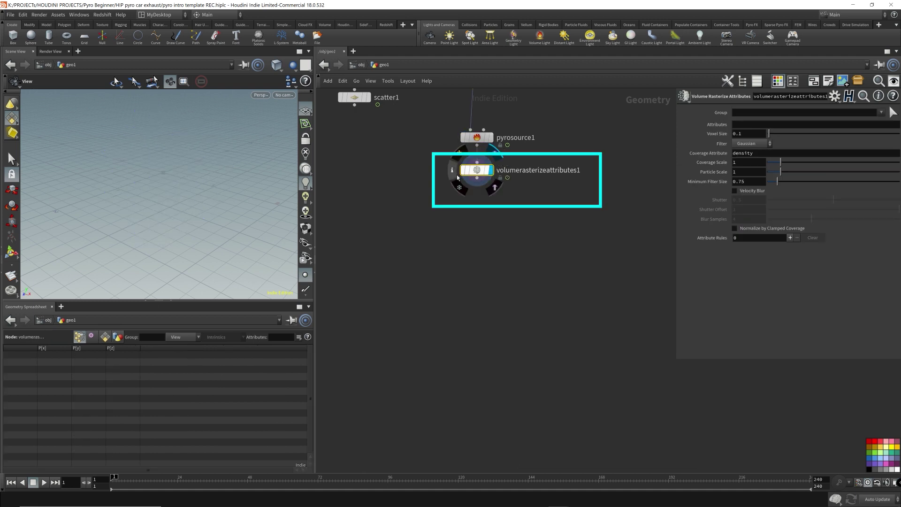
# Check the Volume Rasterize Attributes node's info for the geometry it outputs.
pyautogui.click(477, 137)
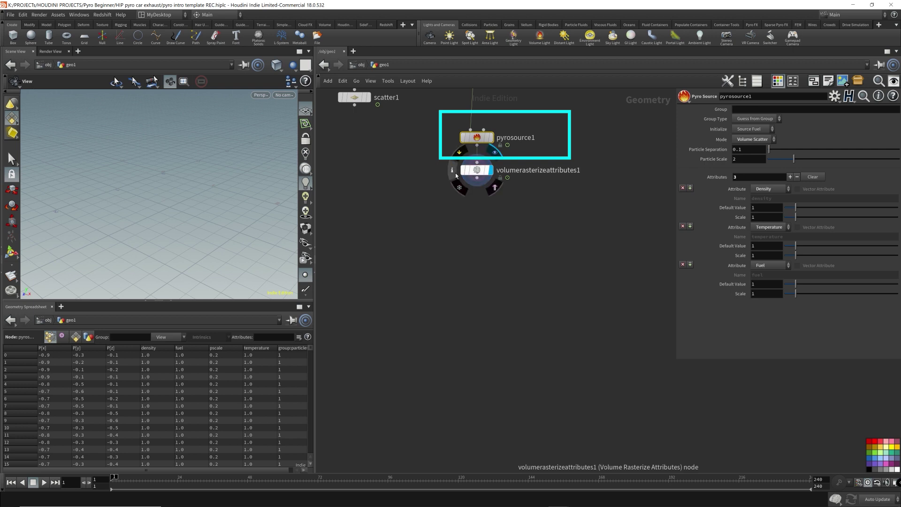
pyautogui.click(453, 172)
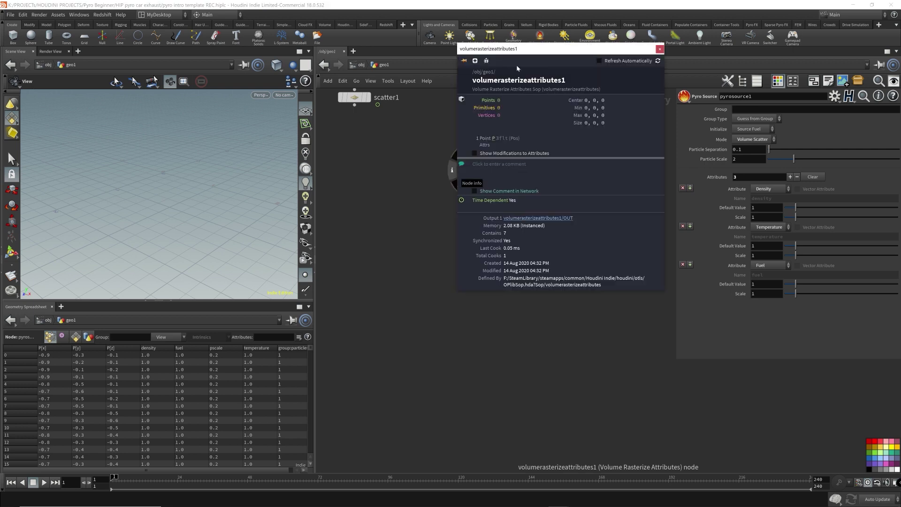
pyautogui.click(660, 49)
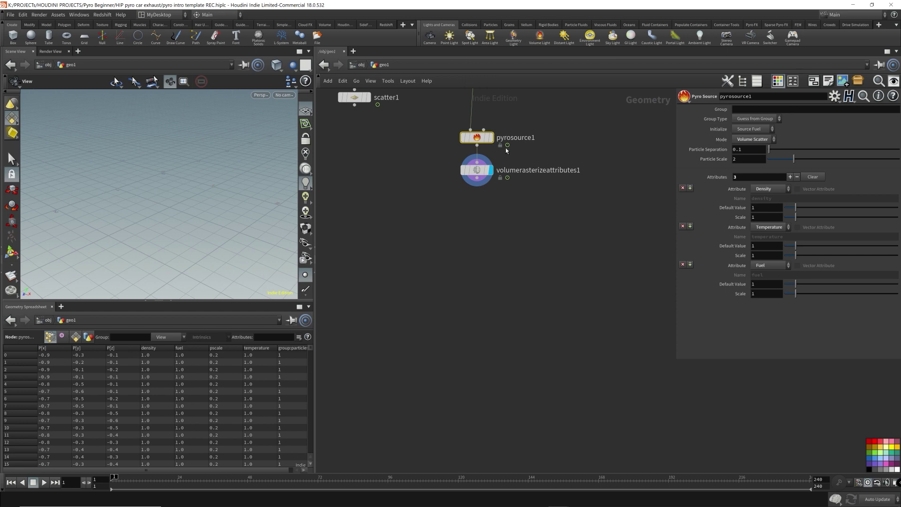
# Open the Volume Rasterize Attributes node's info, keep its window pinned with automatic refresh, and move it clear of the node network.
pyautogui.click(485, 174)
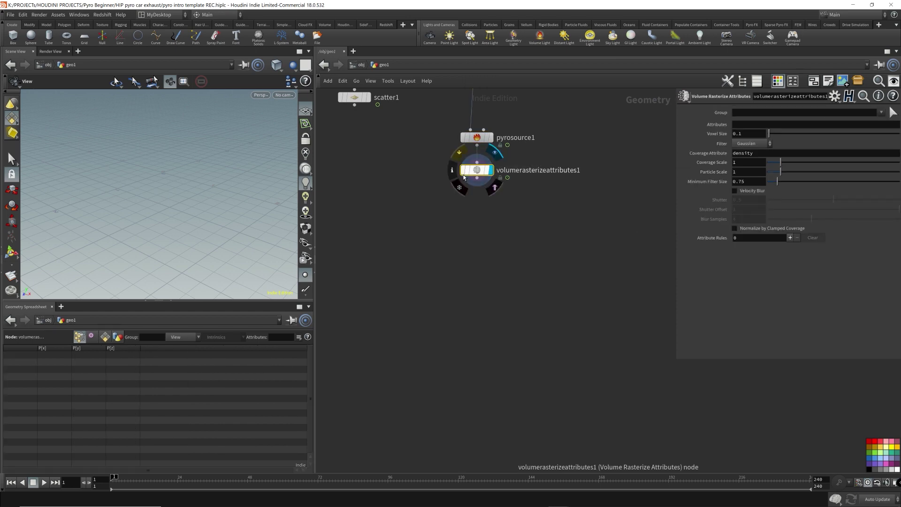
pyautogui.click(452, 172)
pyautogui.moveTo(534, 47); pyautogui.dragTo(323, 213)
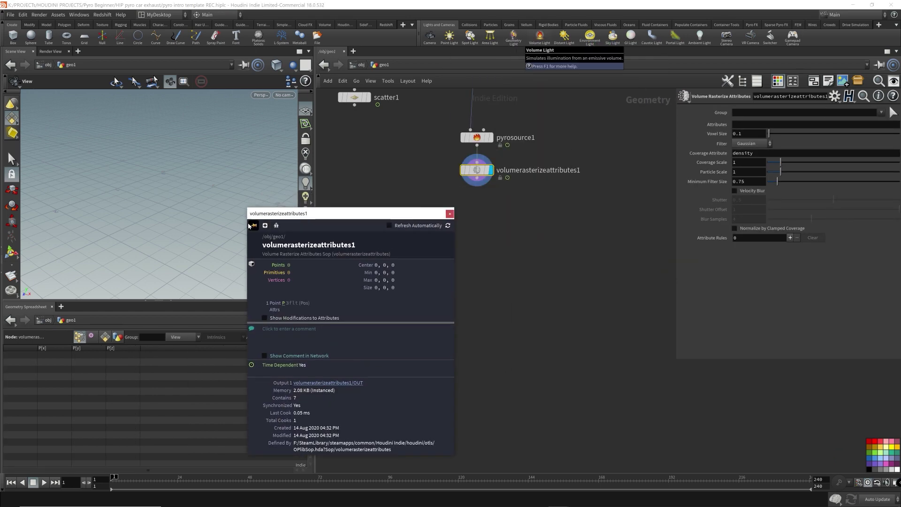
pyautogui.click(254, 226)
pyautogui.click(392, 227)
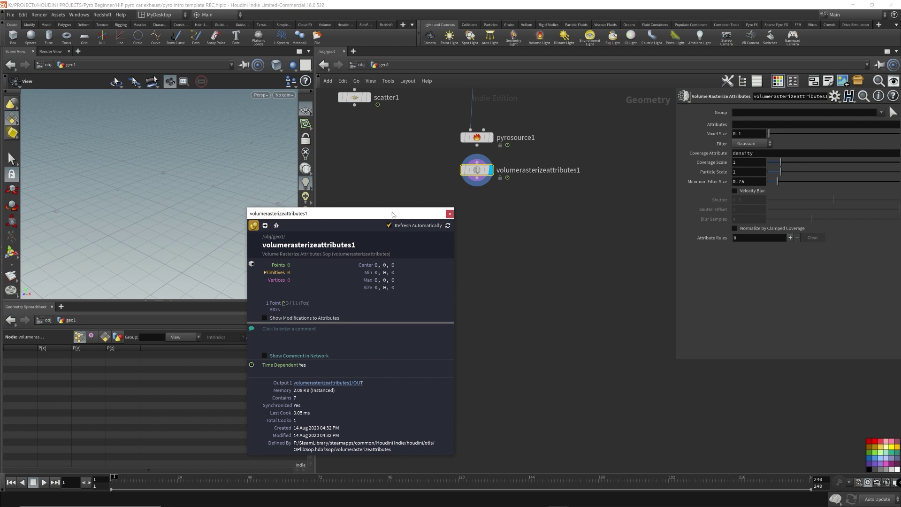
pyautogui.moveTo(404, 217); pyautogui.dragTo(351, 230)
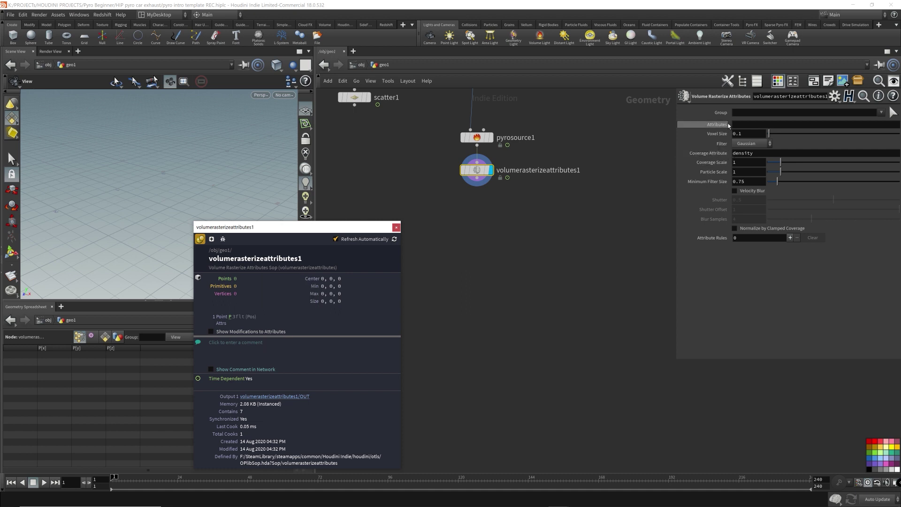
# Set the Attributes of the Volume Rasterize Attributes node to density fuel temperature, matching the Pyro Source point attributes.
pyautogui.moveTo(441, 185); pyautogui.dragTo(609, 160)
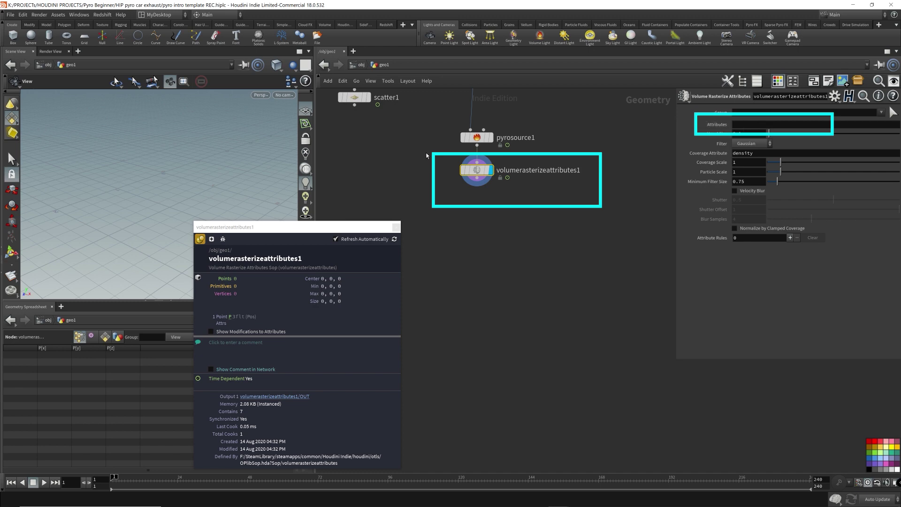
pyautogui.moveTo(429, 155); pyautogui.dragTo(543, 124)
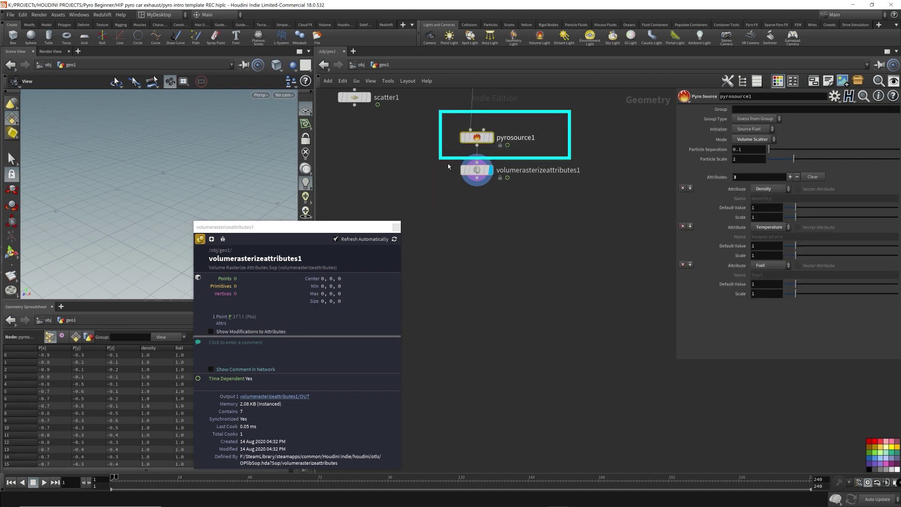
pyautogui.moveTo(288, 227); pyautogui.dragTo(421, 228)
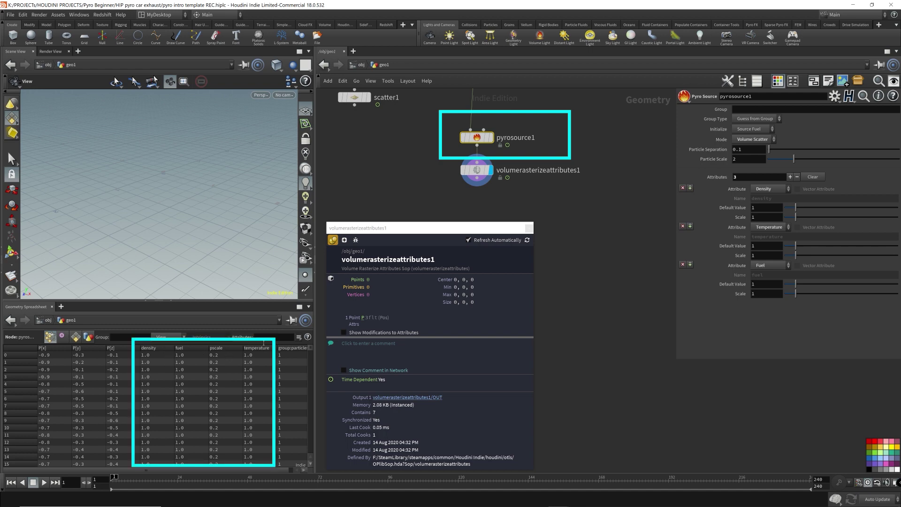
pyautogui.moveTo(428, 191); pyautogui.dragTo(590, 160)
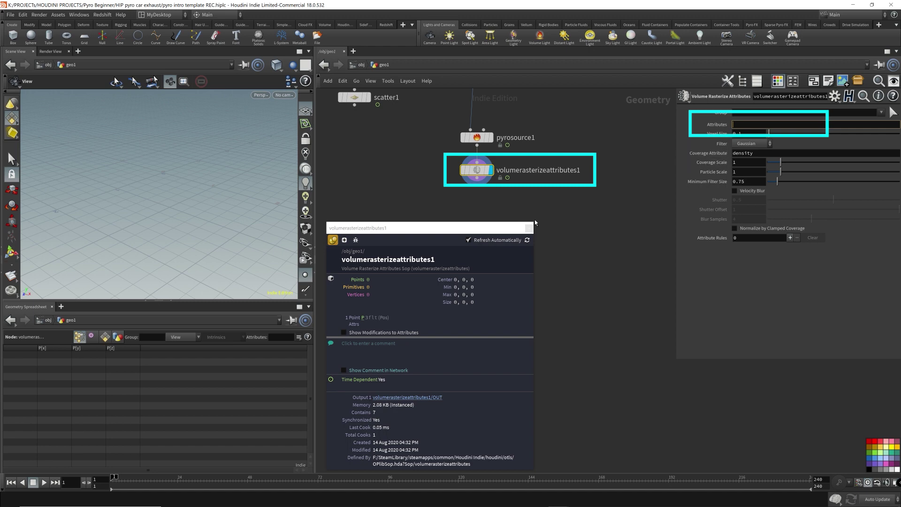
pyautogui.write('density fuel temperature')
pyautogui.press('Return')
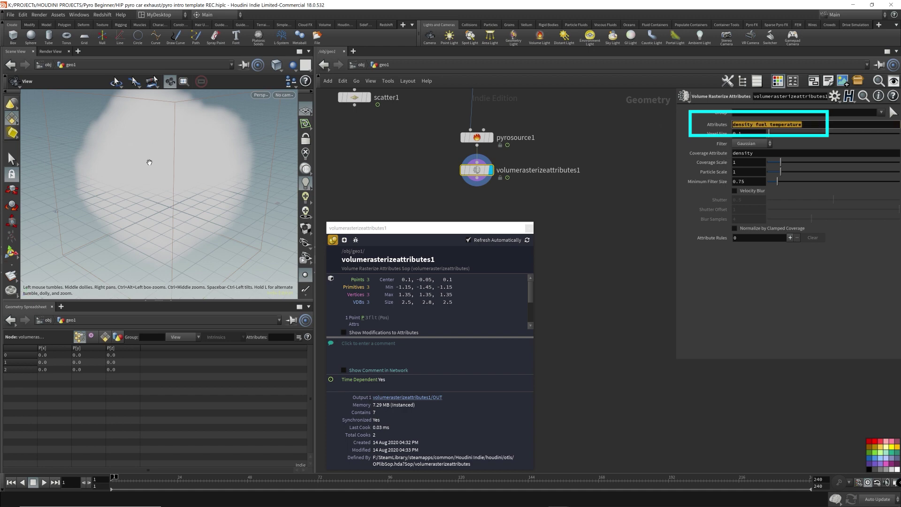
# Inspect the rasterized cloud in an enlarged viewport and examine the VDB entries in the node's info.
pyautogui.moveTo(147, 161); pyautogui.dragTo(187, 164)
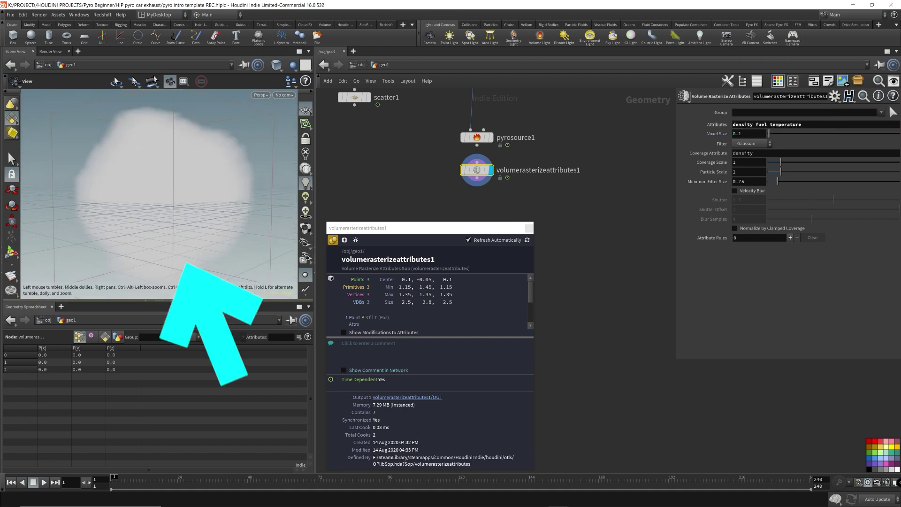
pyautogui.moveTo(234, 302)
pyautogui.mouseDown()
pyautogui.moveTo(234, 367)
pyautogui.moveTo(234, 356)
pyautogui.mouseUp()
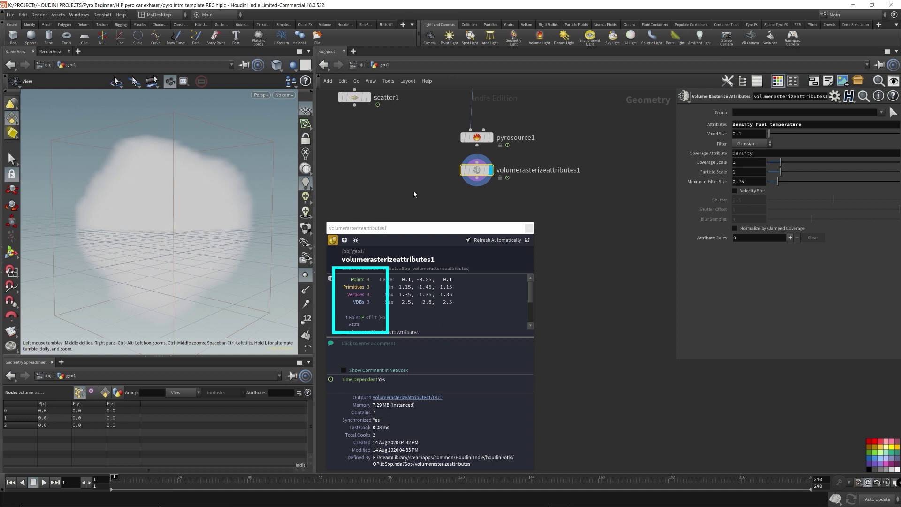
pyautogui.moveTo(434, 190); pyautogui.dragTo(614, 163)
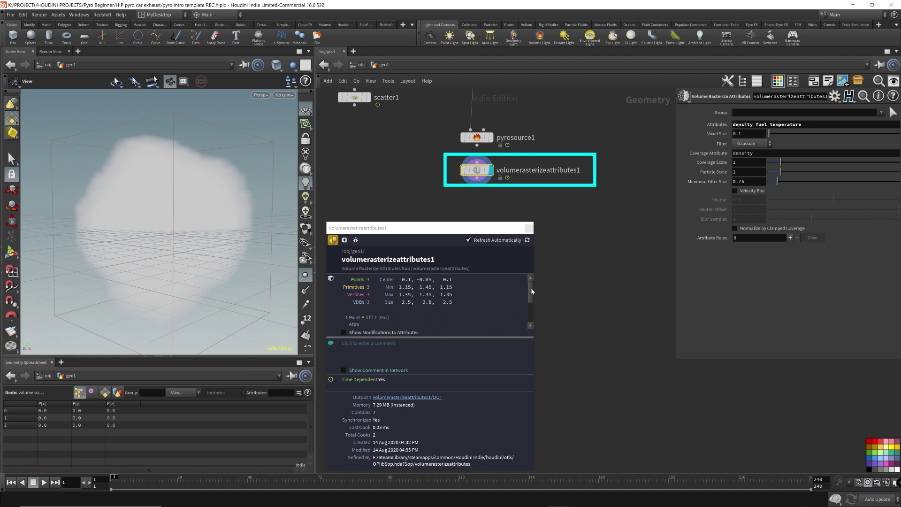
pyautogui.moveTo(531, 295); pyautogui.dragTo(531, 318)
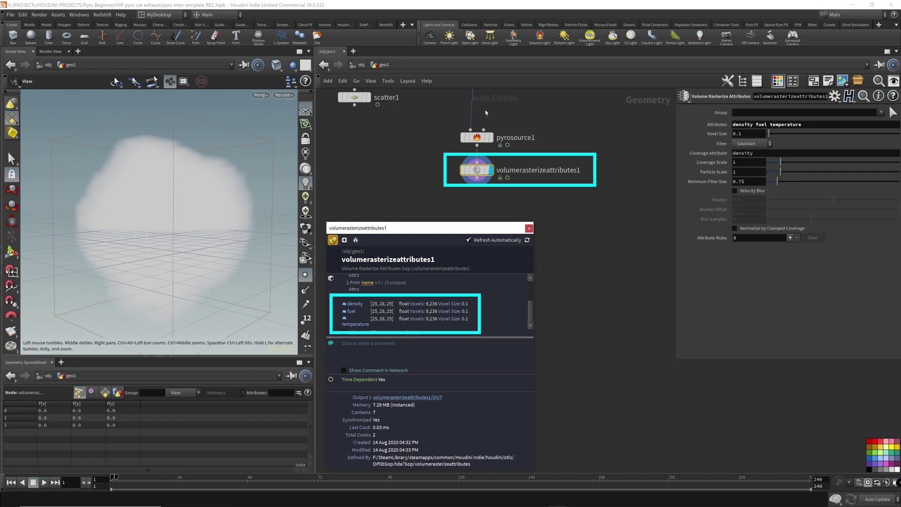
# Try adding the Pyro Source's pscale attribute to the attributes rasterized by the Volume Rasterize Attributes node.
pyautogui.click(477, 137)
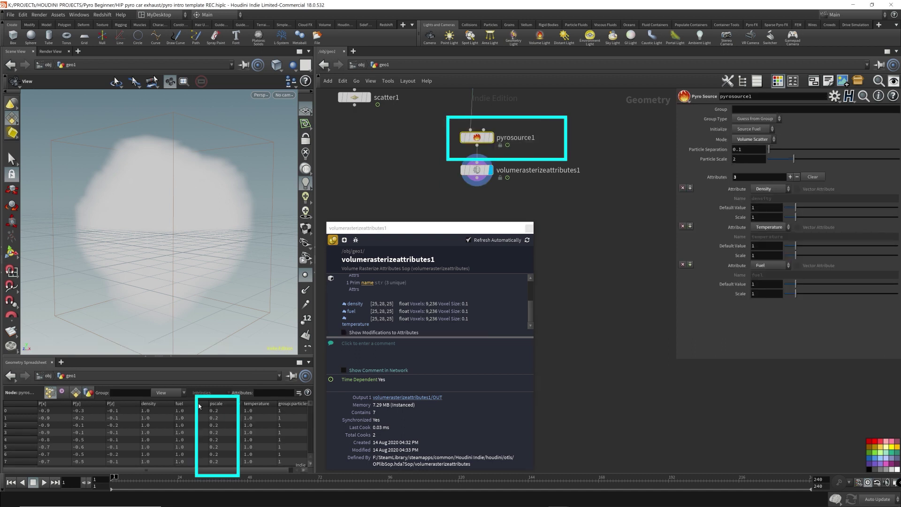
pyautogui.click(477, 171)
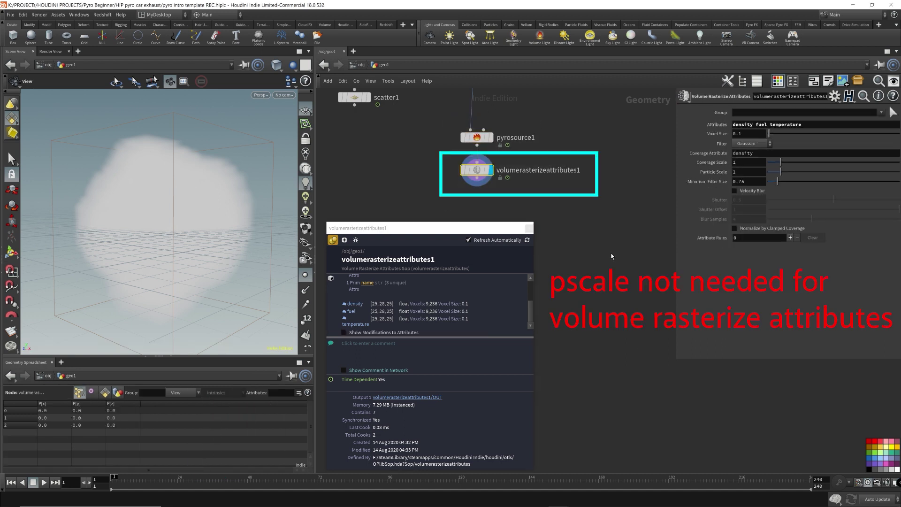
pyautogui.click(819, 124)
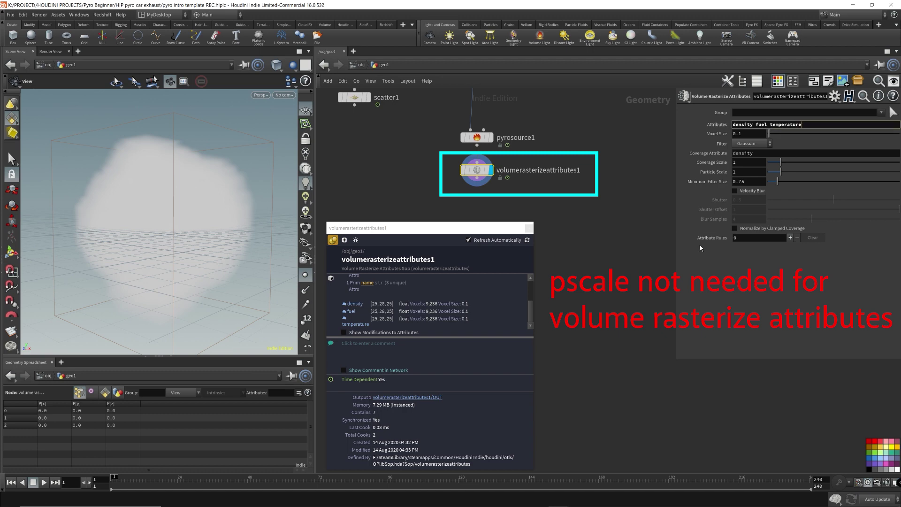
pyautogui.write('pscale')
pyautogui.press('Return')
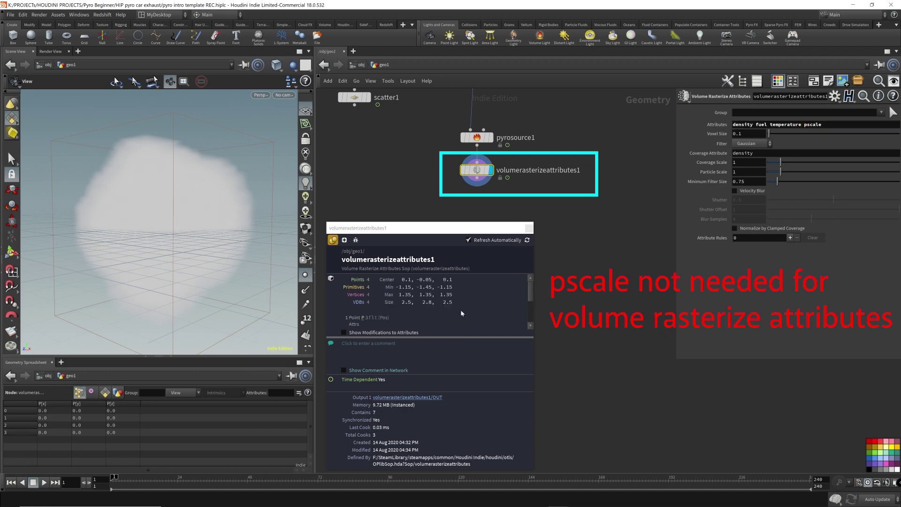
# Remove pscale from the Volume Rasterize Attributes node's attribute list, leaving density fuel temperature.
pyautogui.click(833, 127)
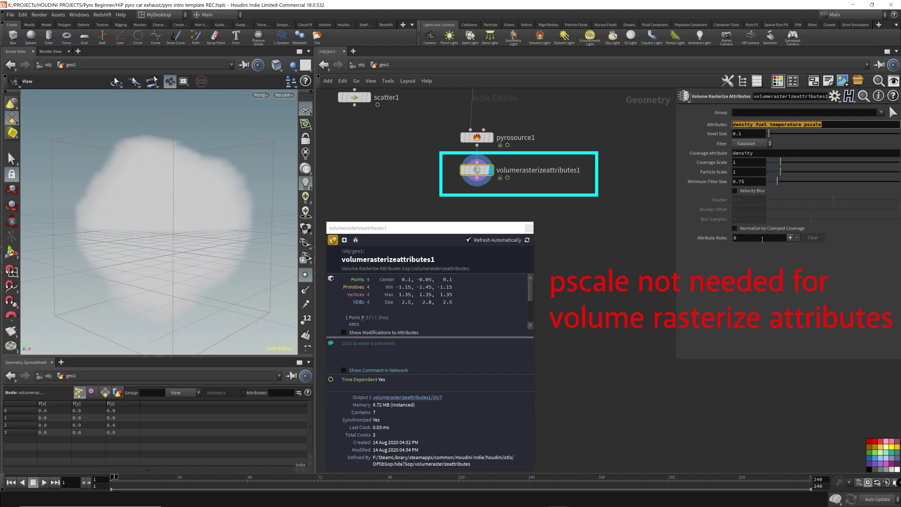
pyautogui.press('BackSpace')
pyautogui.press('BackSpace')
pyautogui.press('BackSpace')
pyautogui.press('BackSpace')
pyautogui.press('BackSpace')
pyautogui.press('BackSpace')
pyautogui.press('BackSpace')
pyautogui.press('Return')
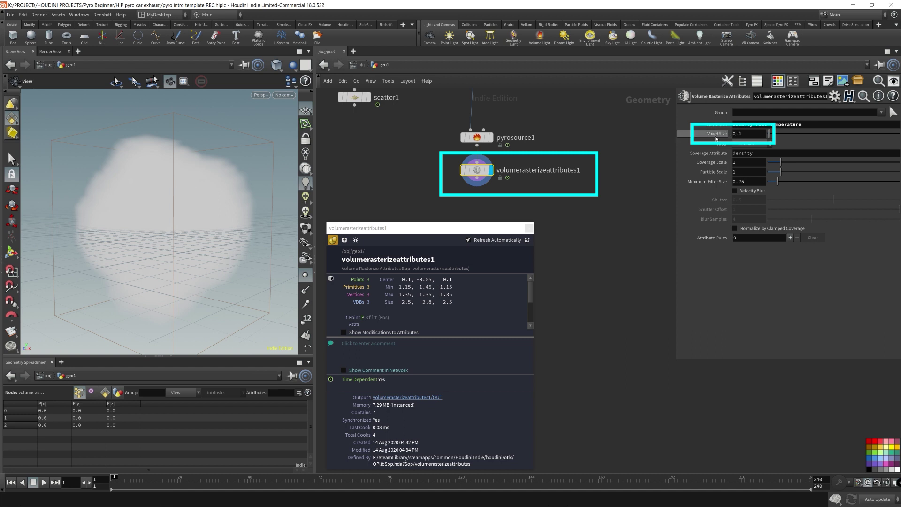
# Check the rasterizer's Voxel Size, close its info window, and check the Pyro Source's Particle Separation and Particle Scale.
pyautogui.click(750, 137)
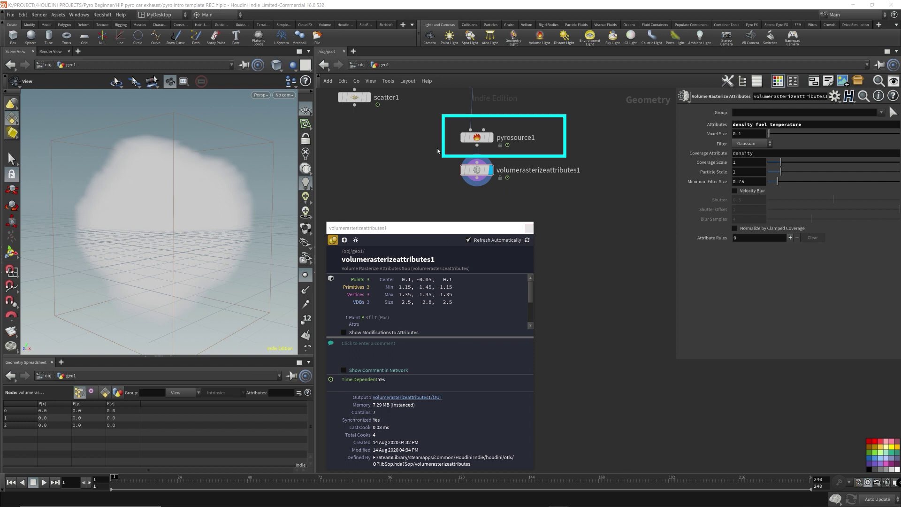
pyautogui.click(529, 228)
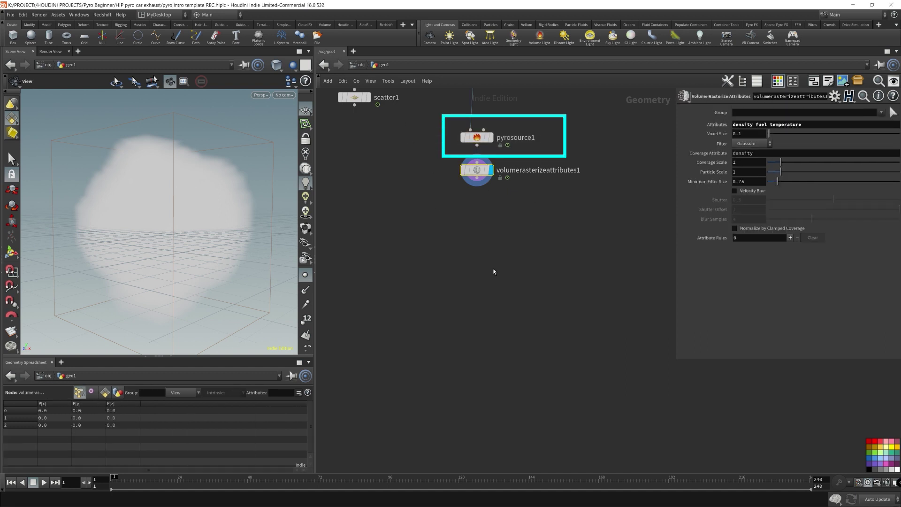
pyautogui.click(477, 137)
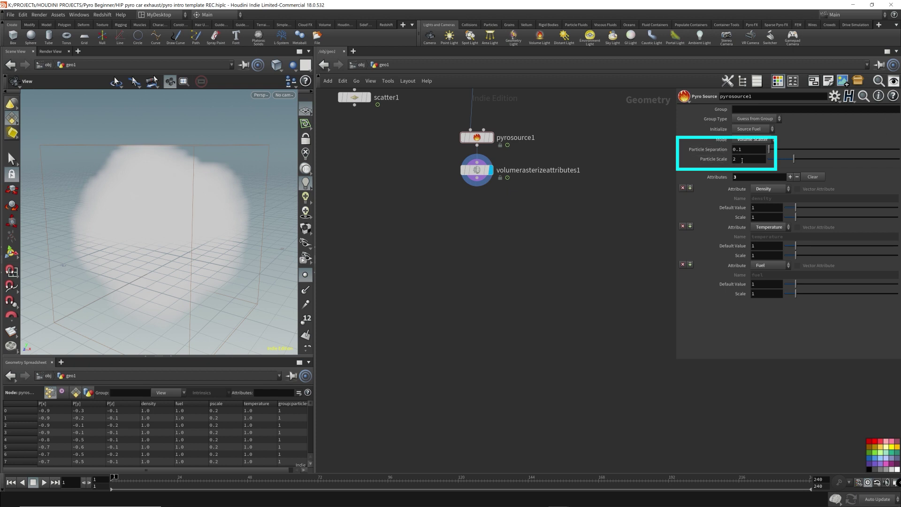
# Reopen the Volume Rasterize Attributes node's info in a pinned, automatically refreshing window to examine the voxel counts.
pyautogui.click(462, 173)
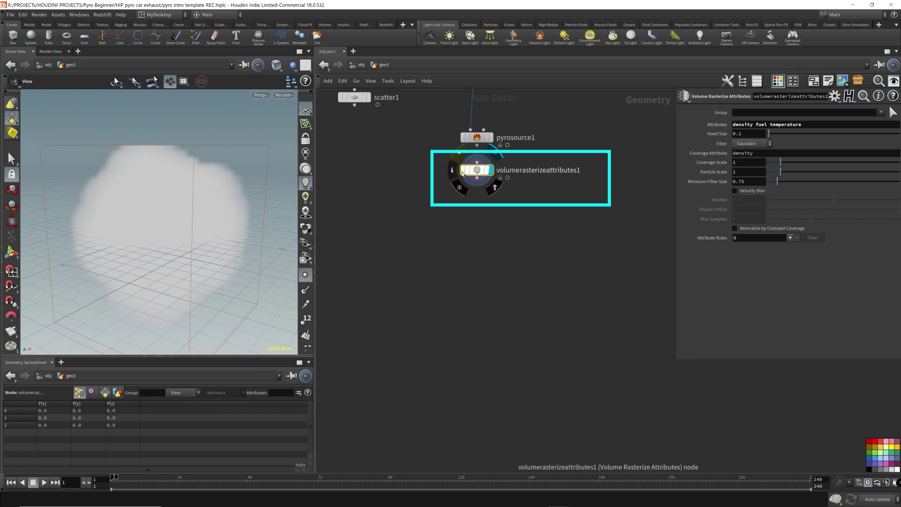
pyautogui.click(454, 171)
pyautogui.moveTo(519, 25); pyautogui.dragTo(490, 230)
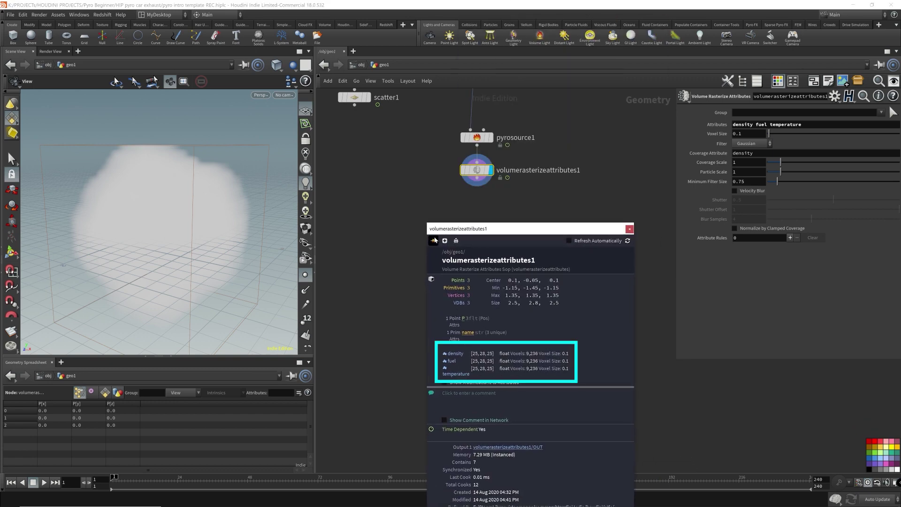
pyautogui.click(570, 240)
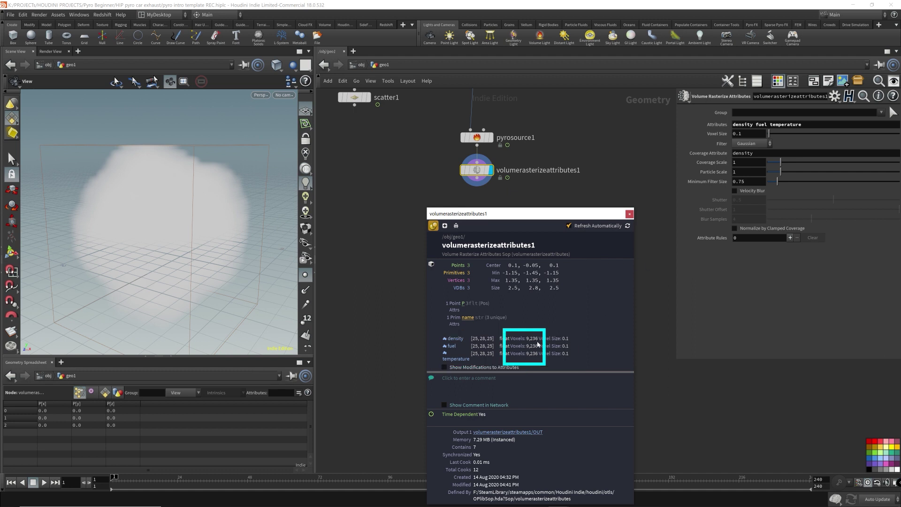
# Return to the Pyro Source node's parameters and set its Particle Scale to 4.
pyautogui.hotkey('ctrl', 'z')
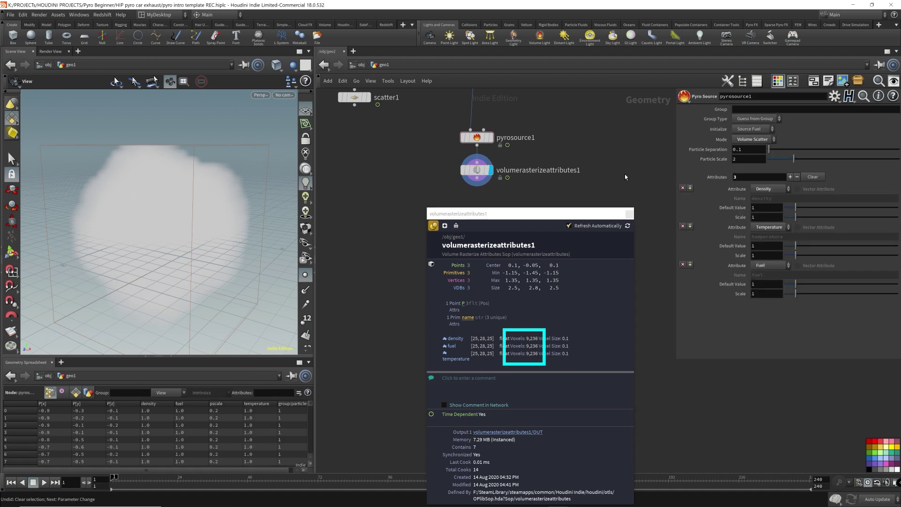
pyautogui.click(747, 159)
pyautogui.write('4')
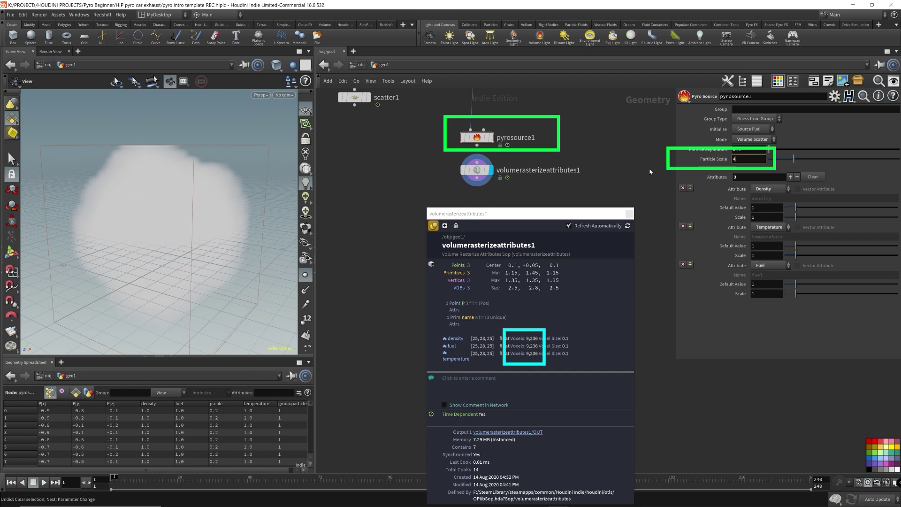
pyautogui.press('Return')
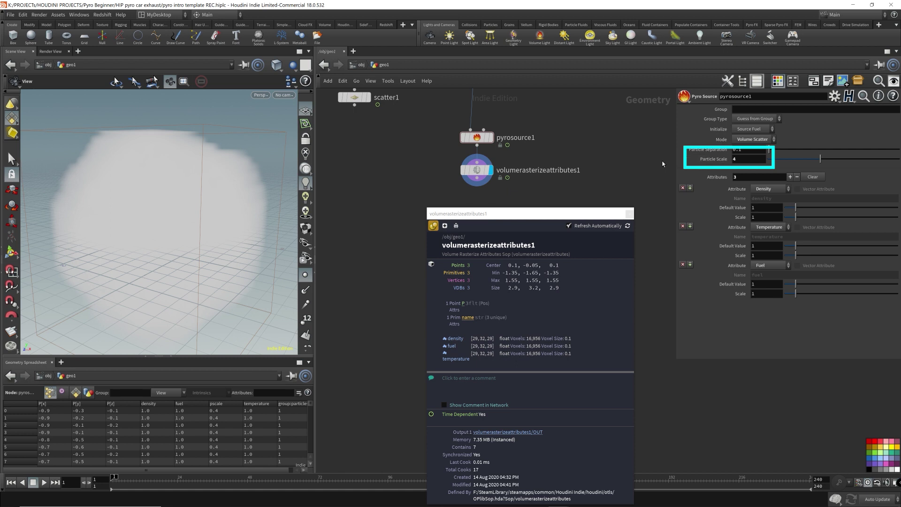
# Close the info window and review the node chain from the sphere to the Pyro Source and Volume Rasterize Attributes nodes.
pyautogui.scroll(-3, 643, 191)
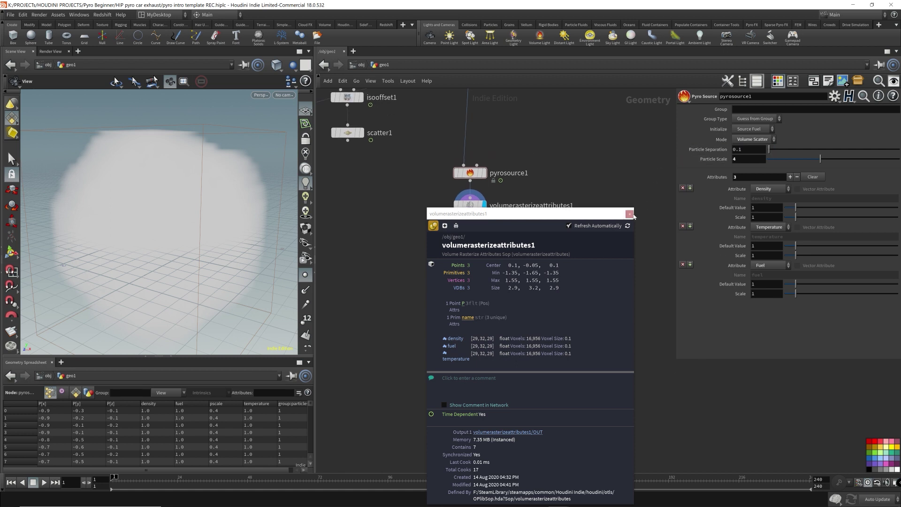
pyautogui.press('Tab')
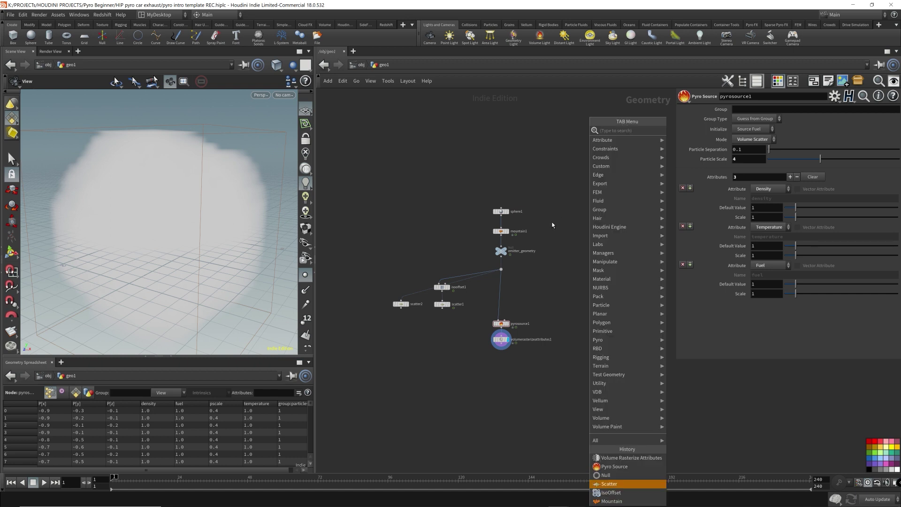
pyautogui.press('Escape')
pyautogui.moveTo(488, 191); pyautogui.dragTo(534, 220)
pyautogui.scroll(4, 533, 220)
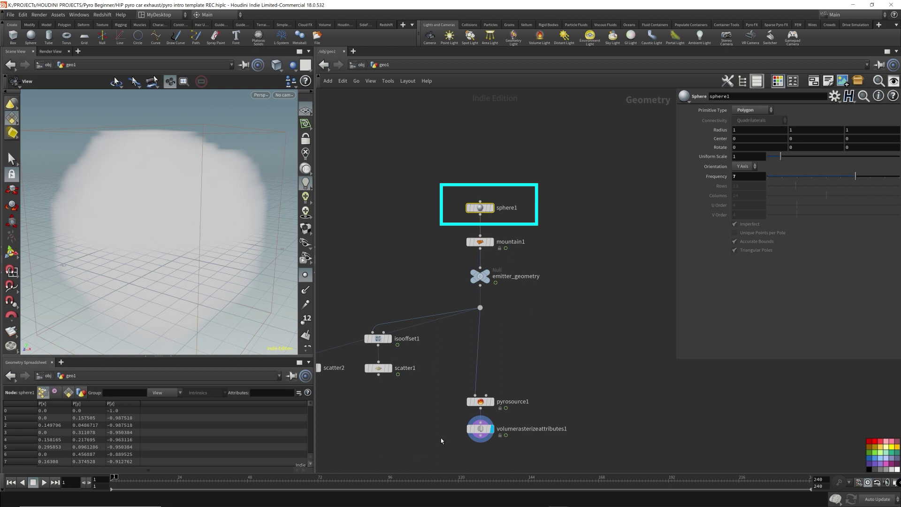
pyautogui.moveTo(435, 443); pyautogui.dragTo(616, 418)
pyautogui.moveTo(427, 406); pyautogui.dragTo(558, 382)
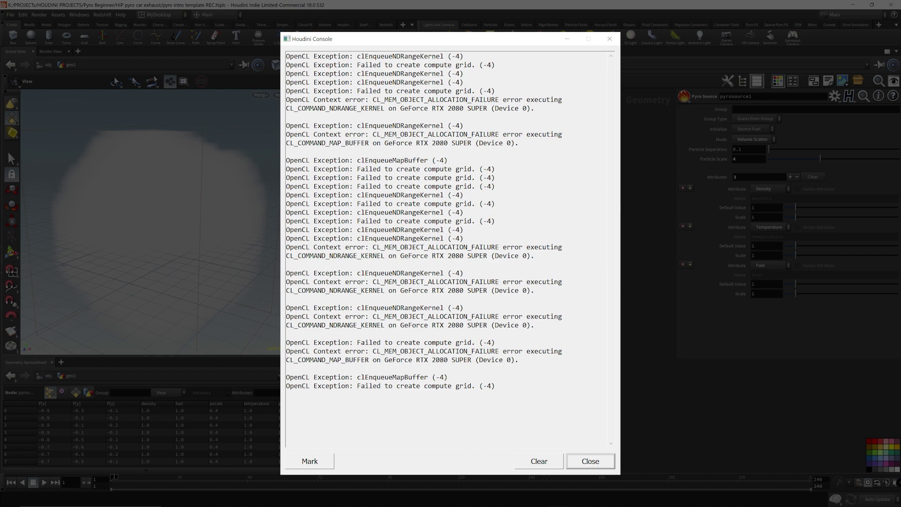
# Select the Volume Rasterize Attributes node above OUT_Emitter and examine its Particle Scale parameter.
pyautogui.press('Return')
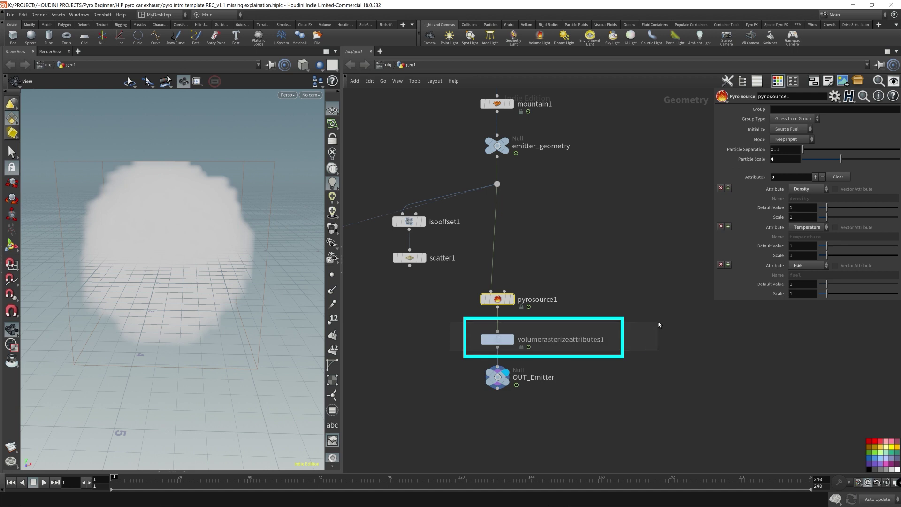
pyautogui.click(584, 341)
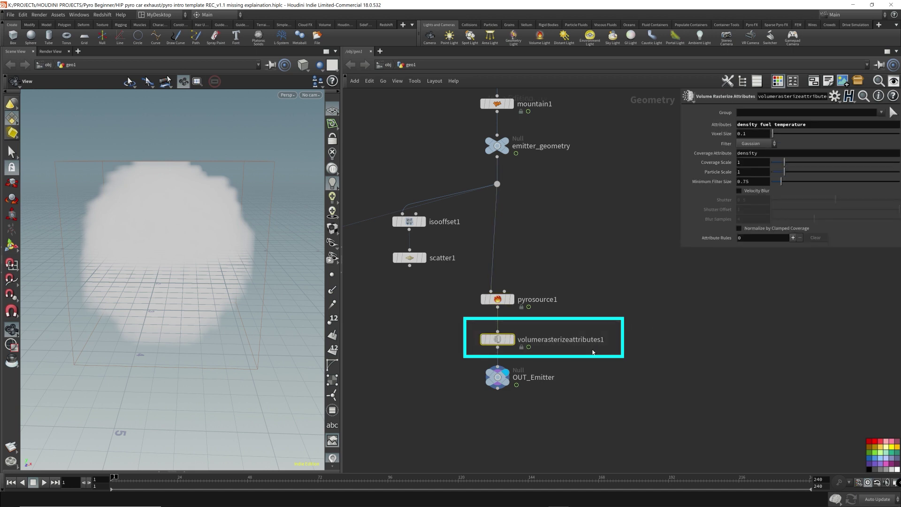
pyautogui.moveTo(715, 176)
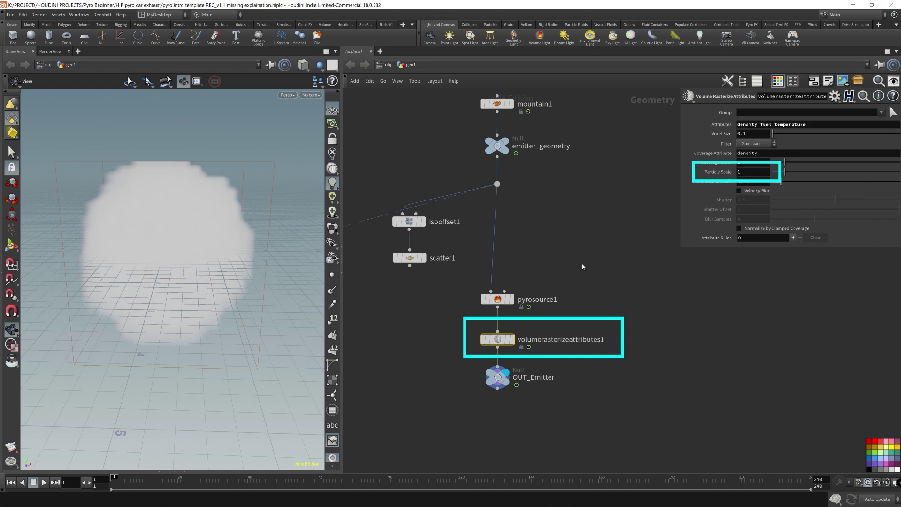
# Display the Pyro Source node's output and examine its Particle Scale, its points and their pscale attribute values.
pyautogui.click(498, 300)
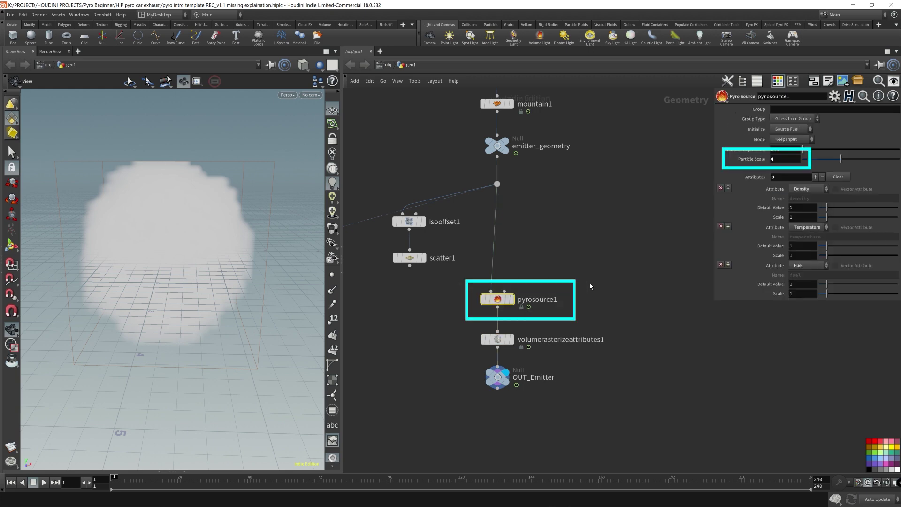
pyautogui.click(512, 300)
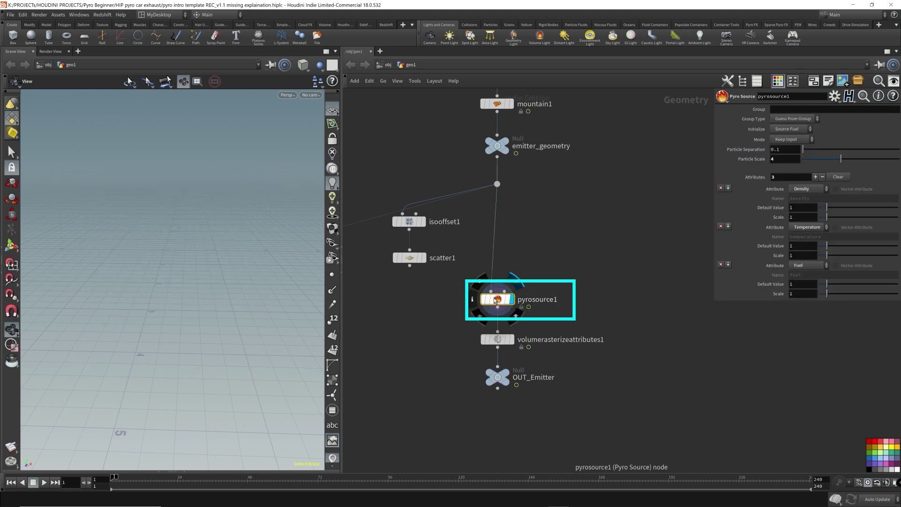
pyautogui.moveTo(443, 314); pyautogui.dragTo(576, 282)
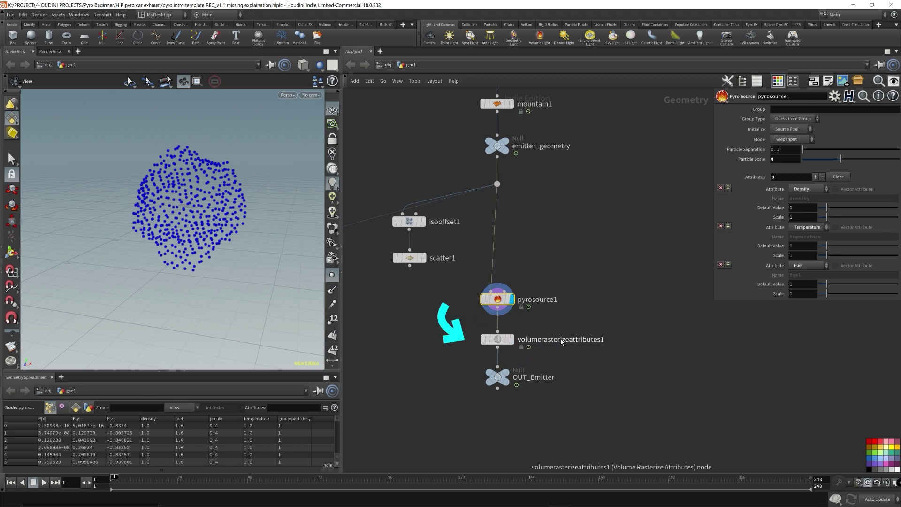
# Display the Volume Rasterize Attributes node's output and set its Particle Scale to 2.
pyautogui.click(512, 339)
pyautogui.click(501, 345)
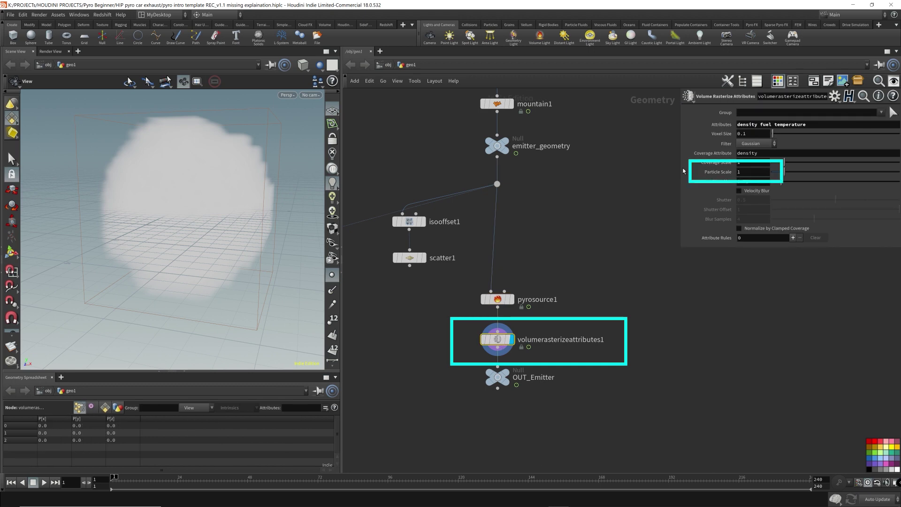
pyautogui.moveTo(717, 177)
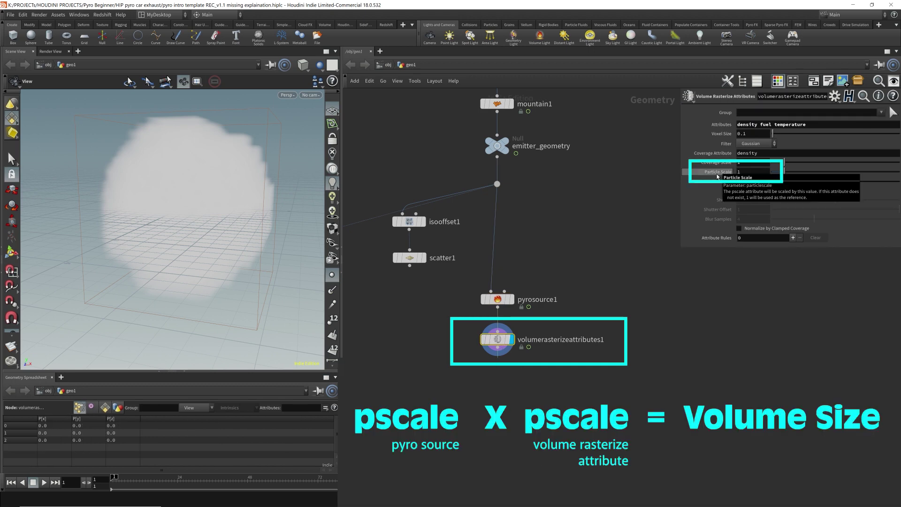
pyautogui.doubleClick(743, 173)
pyautogui.write('2')
pyautogui.press('Return')
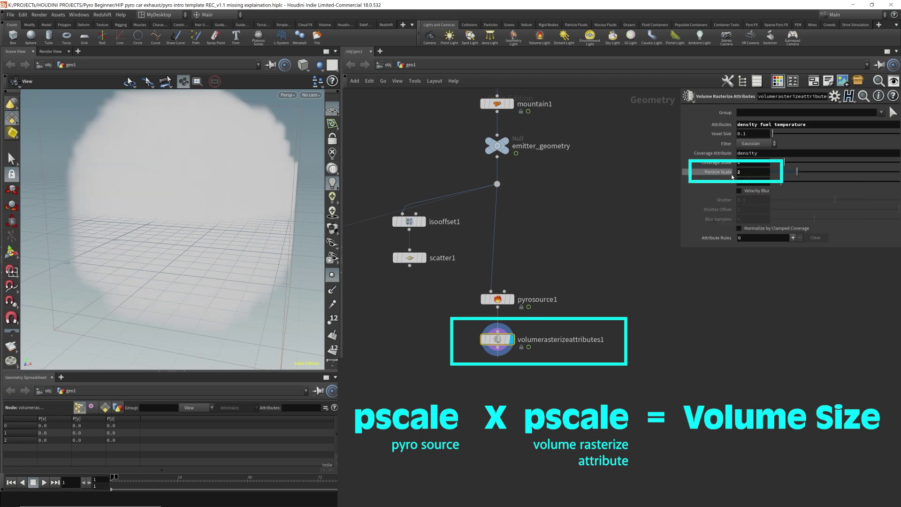
# Display the Pyro Source points again, then return to the Volume Rasterize Attributes output to compare how both particle scales affect volume size.
pyautogui.click(500, 301)
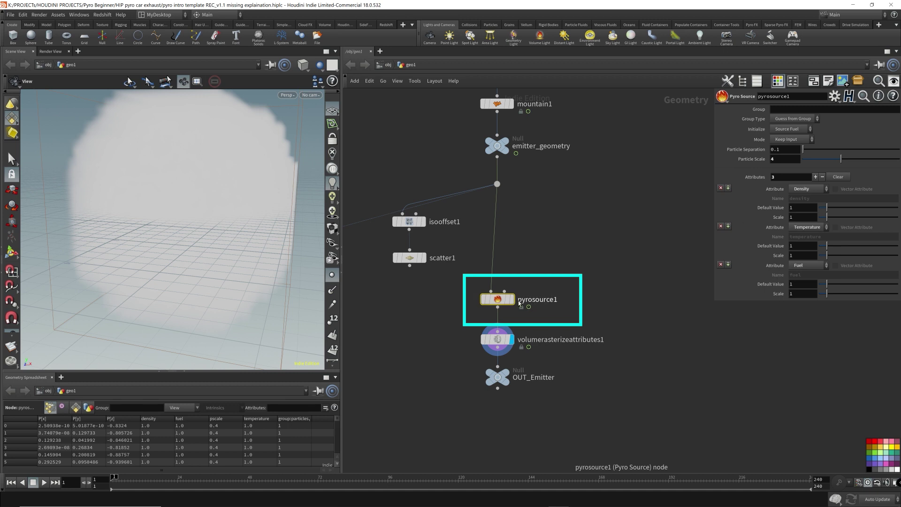
pyautogui.click(516, 283)
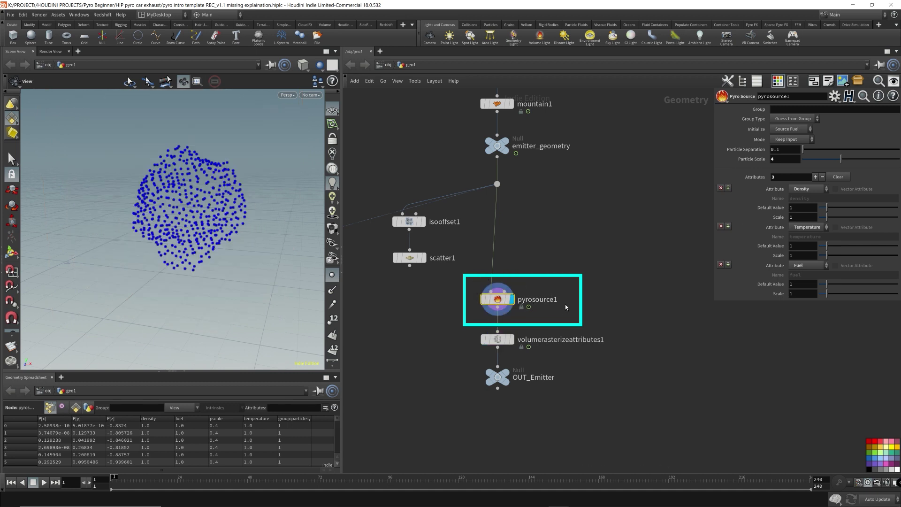
pyautogui.click(512, 339)
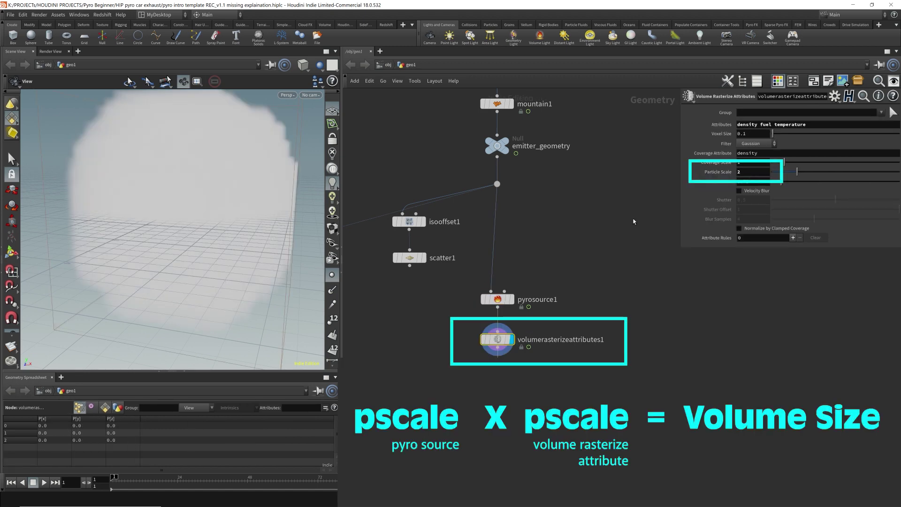